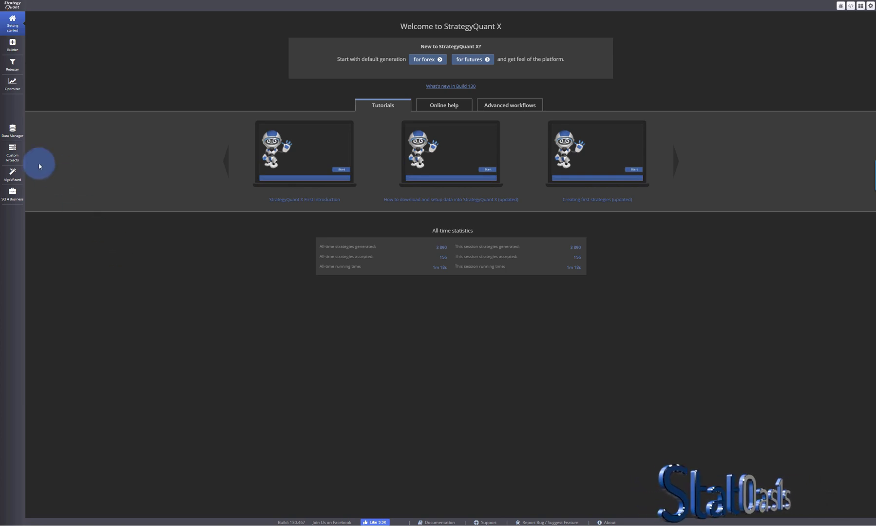
- Open the EW - H1 Simple custom project and view its Clear databanks task
left_click(12, 152)
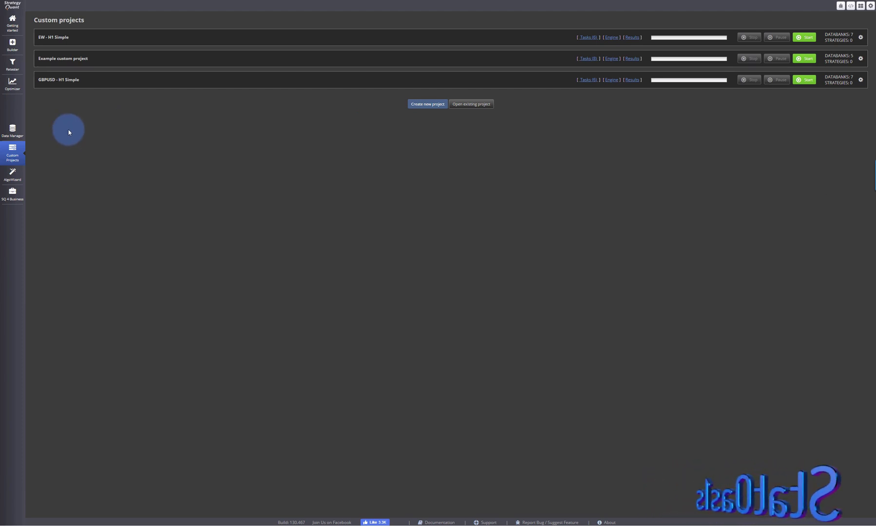
left_click(81, 38)
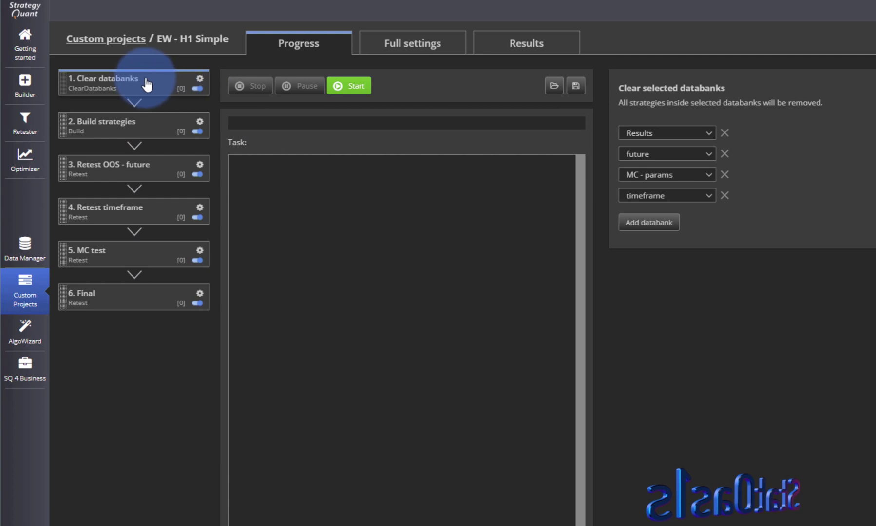
left_click(74, 41)
- Review the Build strategies, Retest OOS - future, Retest timeframe, MC test and Final task settings
left_click(141, 125)
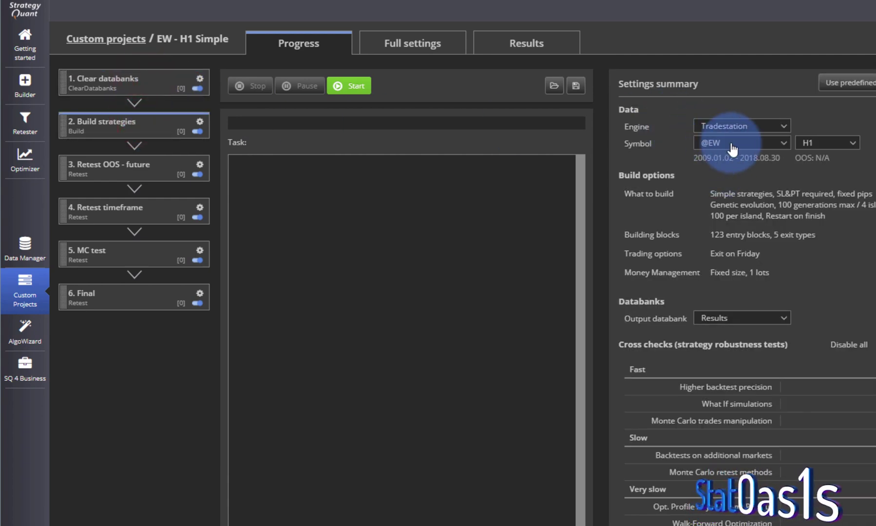
left_click(146, 169)
left_click(145, 220)
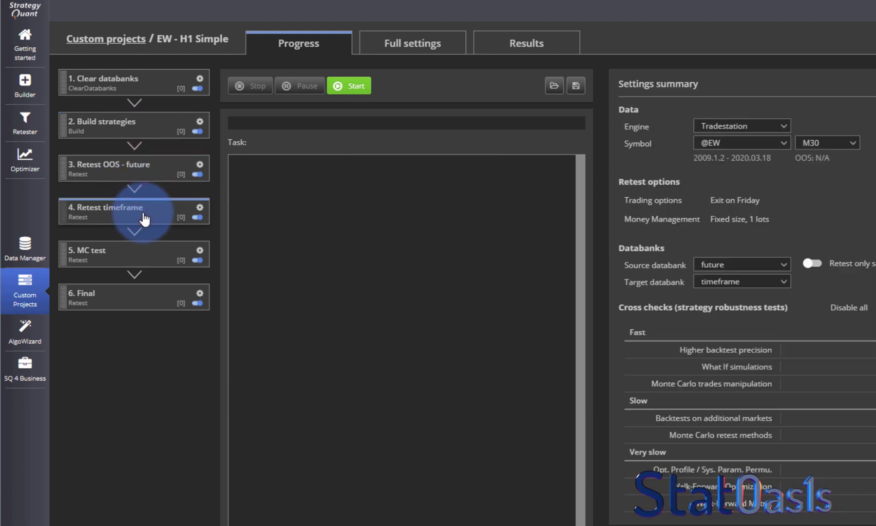
left_click(137, 254)
left_click(132, 296)
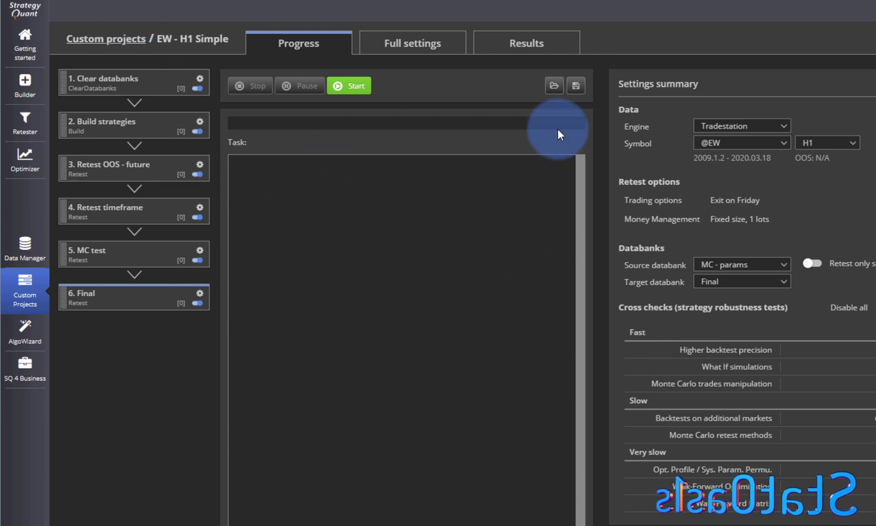
- Clone the EW - H1 Simple project from its gear menu
left_click(117, 38)
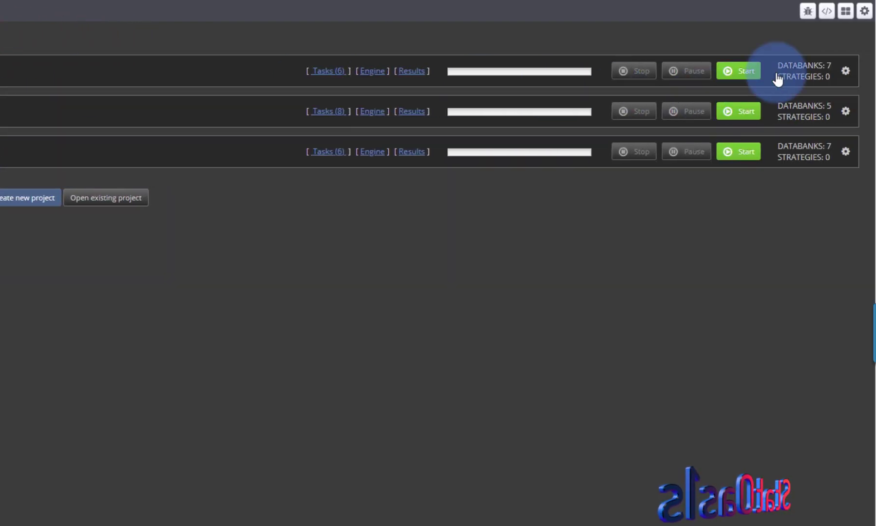
left_click(845, 71)
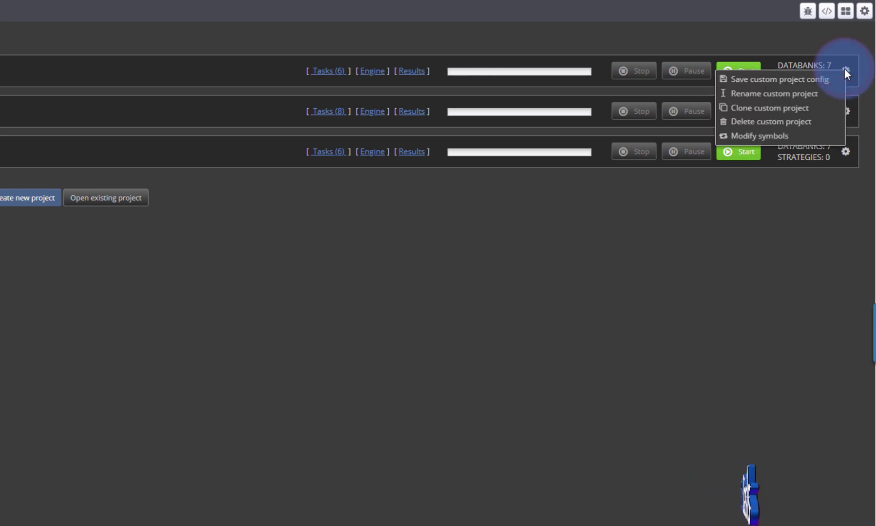
left_click(789, 110)
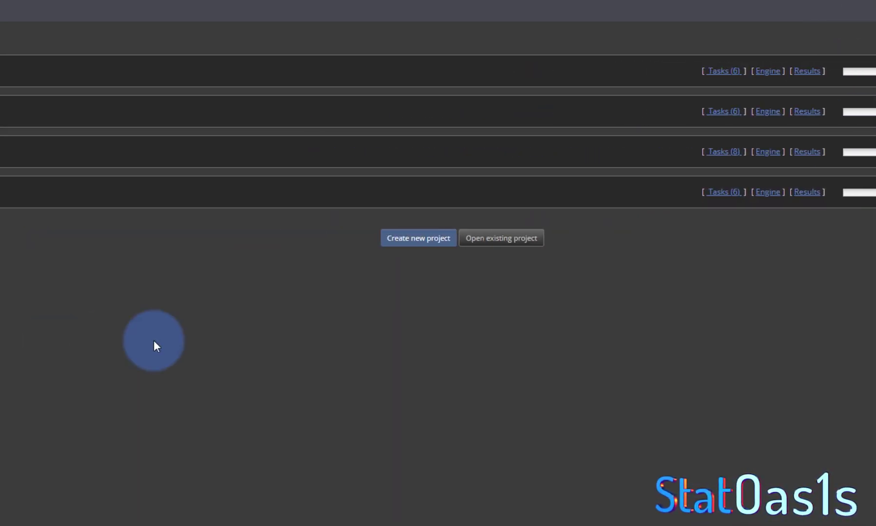
left_click(214, 114)
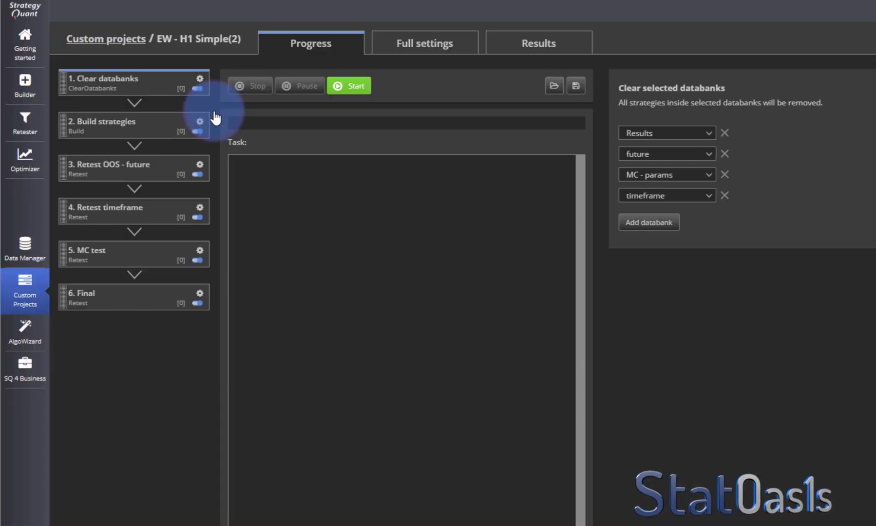
left_click(139, 128)
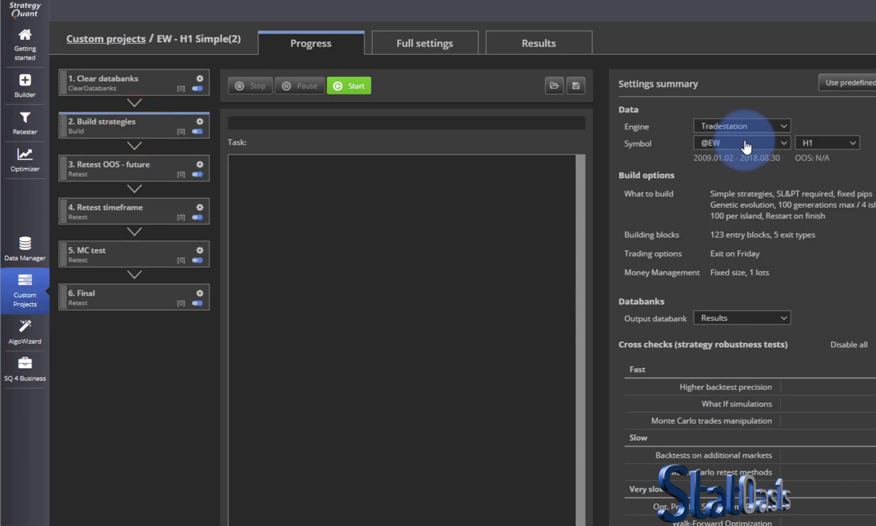
left_click(745, 144)
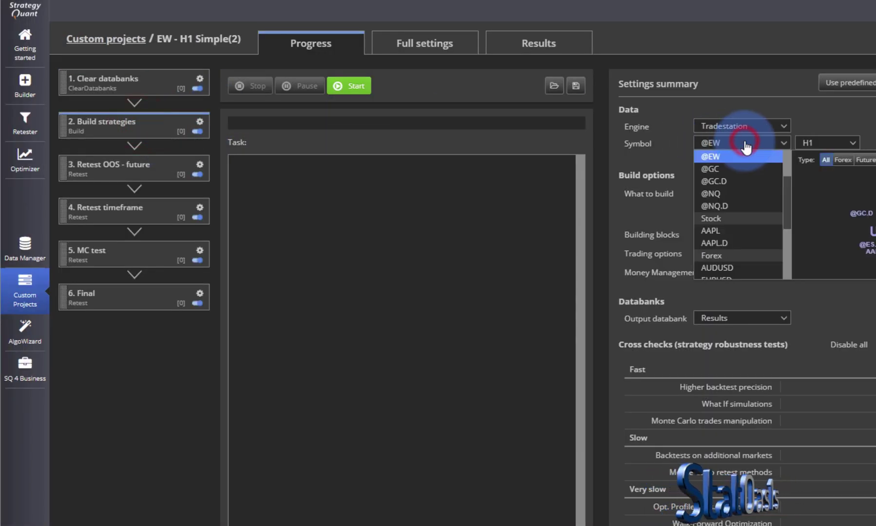
left_click(732, 169)
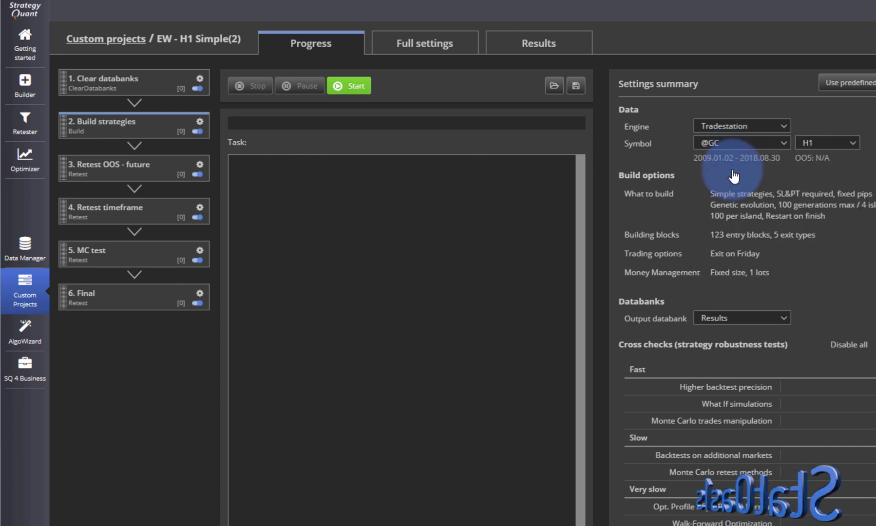
left_click(137, 167)
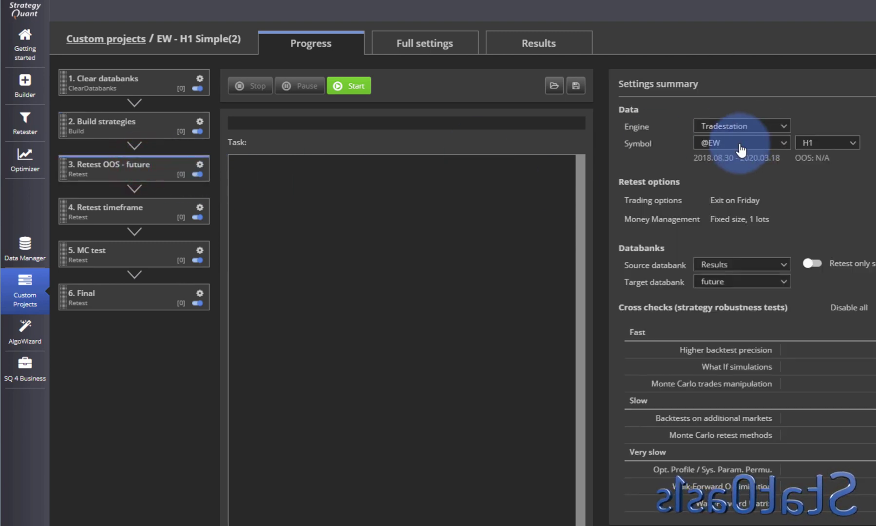
left_click(739, 144)
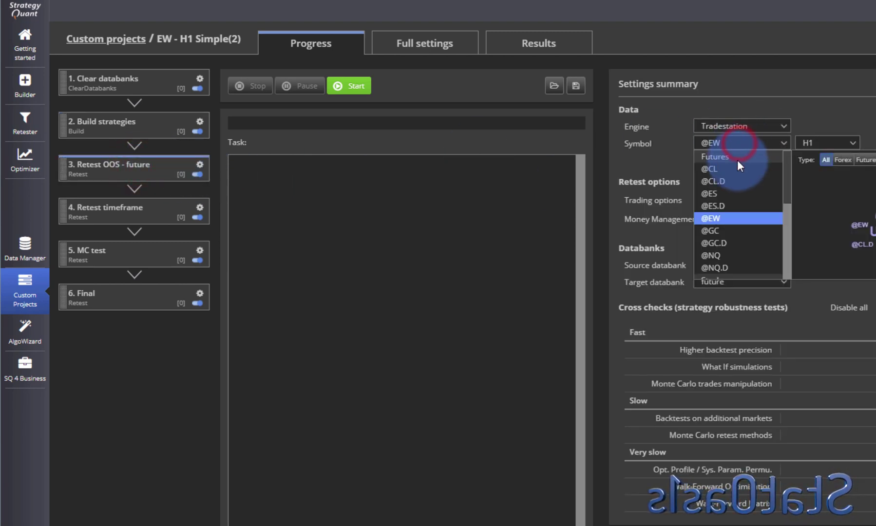
left_click(739, 230)
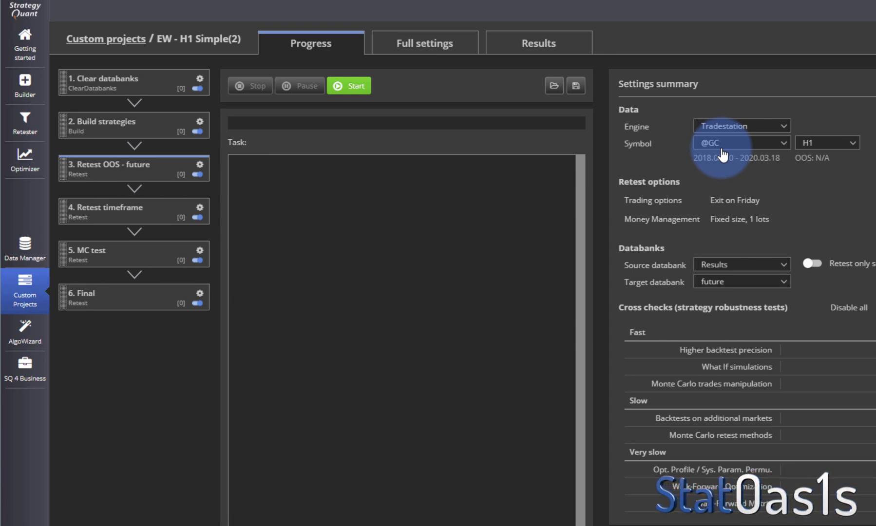
left_click(831, 142)
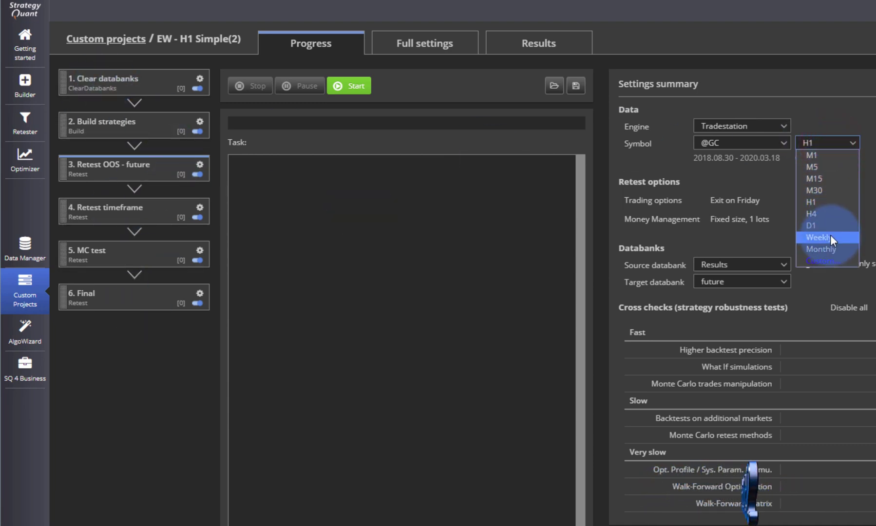
left_click(831, 230)
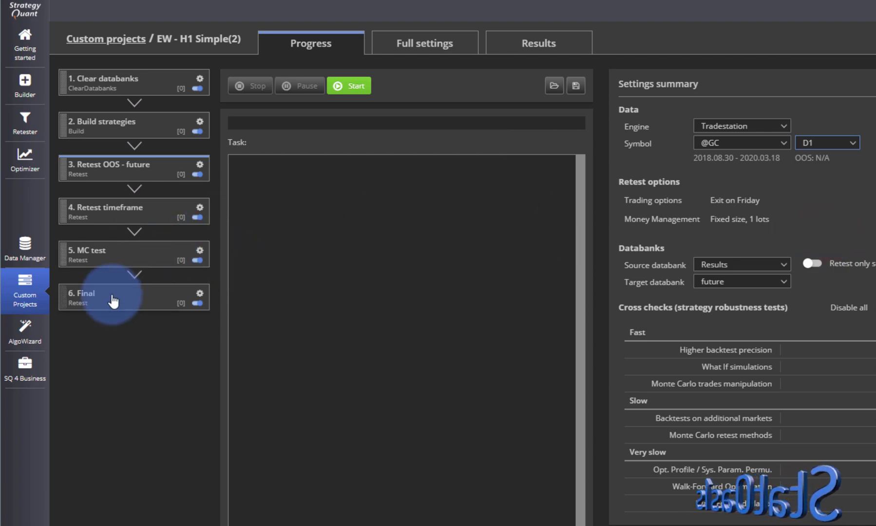
left_click(25, 292)
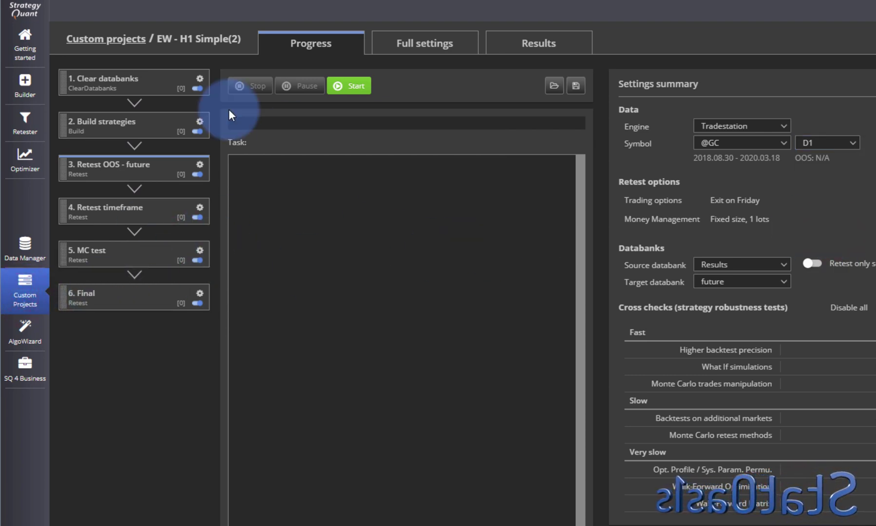
left_click(103, 40)
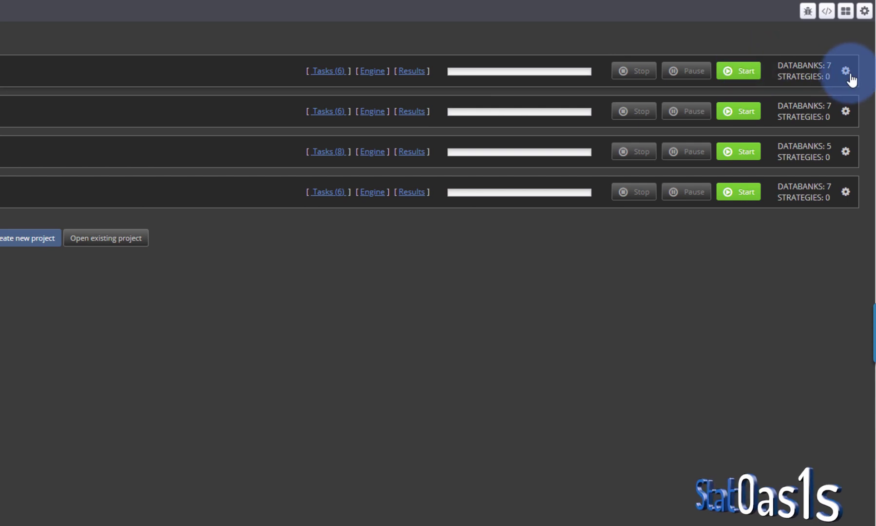
left_click(845, 71)
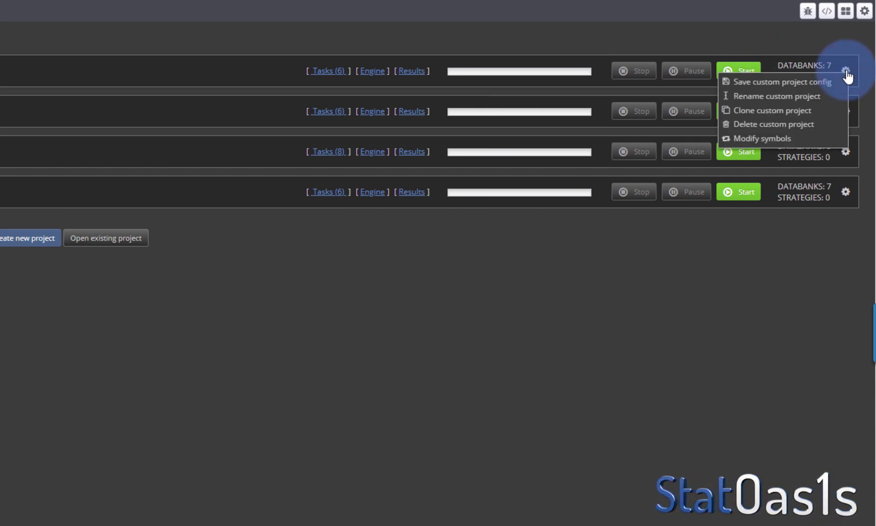
left_click(775, 141)
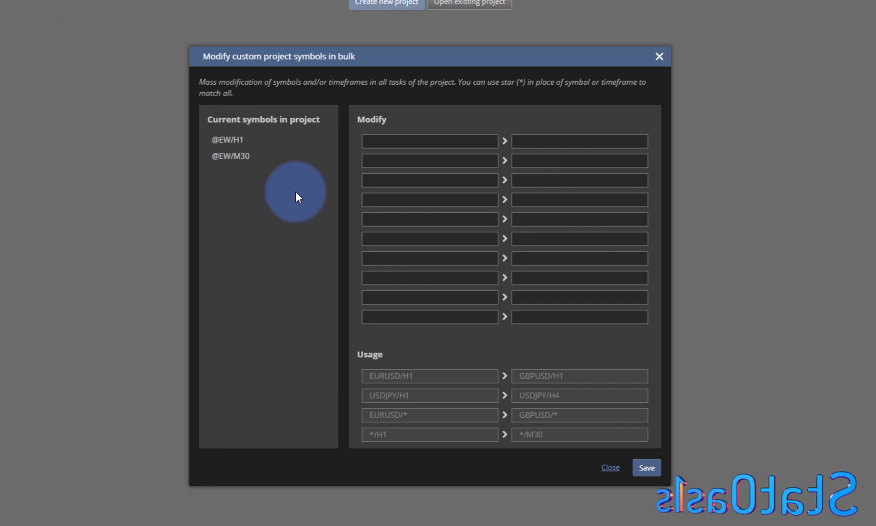
triple_click(233, 144)
key("ctrl+c")
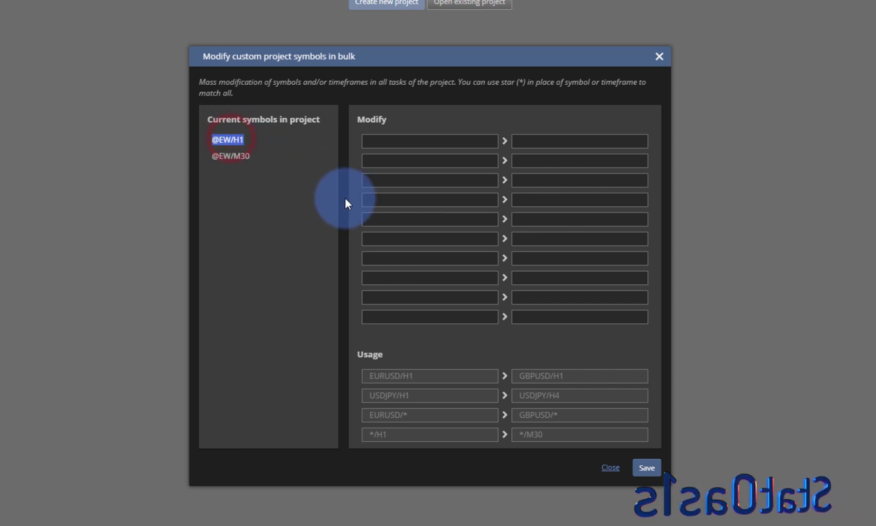
left_click(407, 141)
key("ctrl+v")
left_click(545, 139)
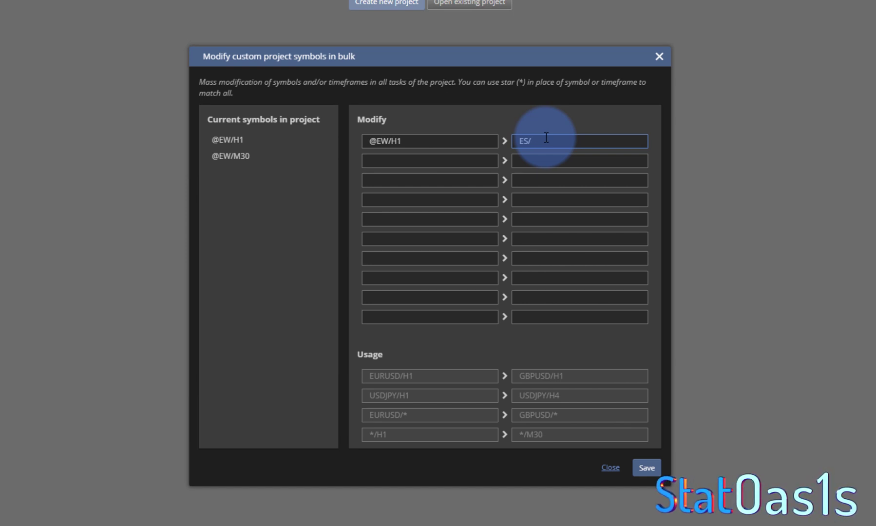
left_click(249, 156)
double_click(249, 156)
key("ctrl+c")
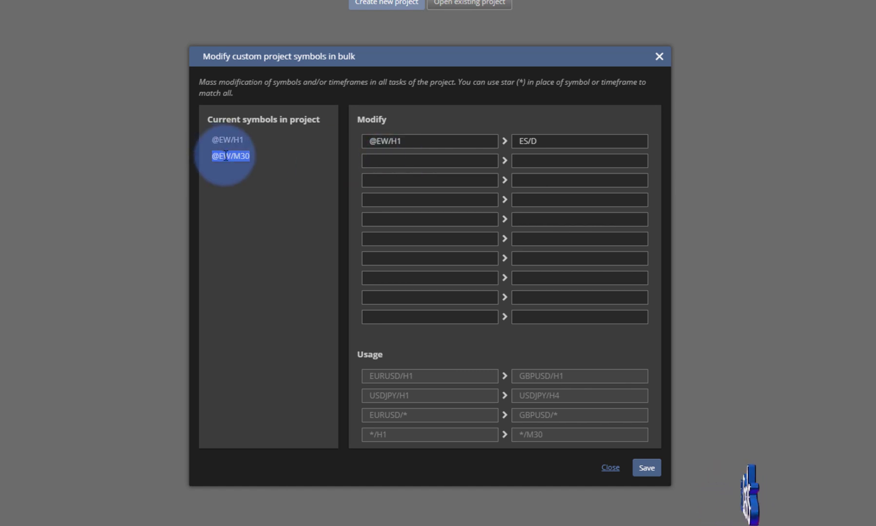
left_click_drag(226, 156, 424, 161)
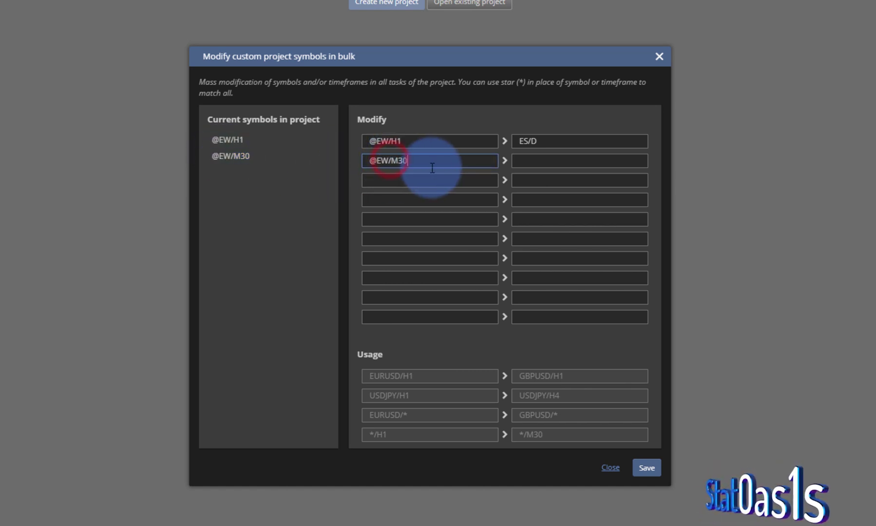
key("ctrl+v")
double_click(529, 160)
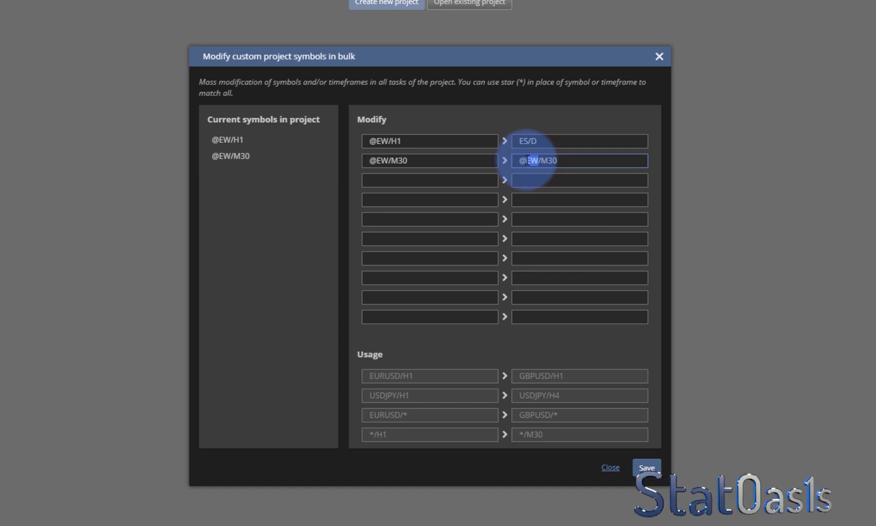
type("ES")
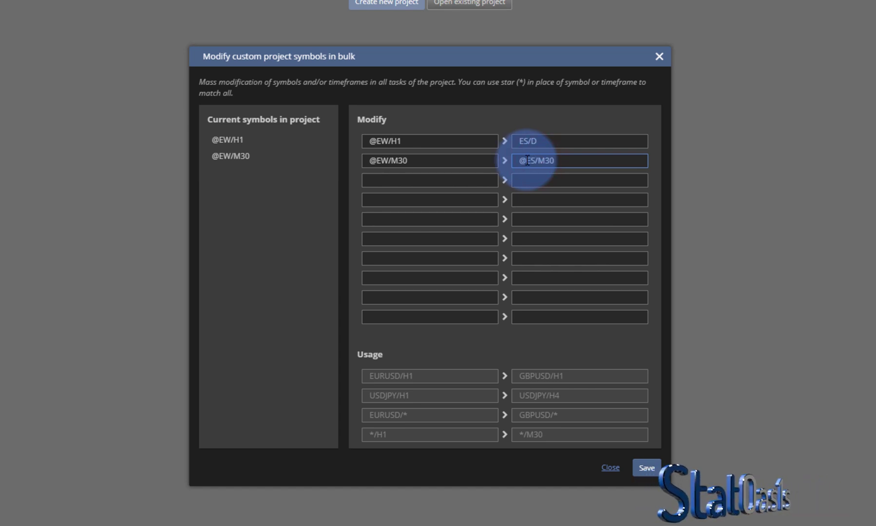
left_click(518, 141)
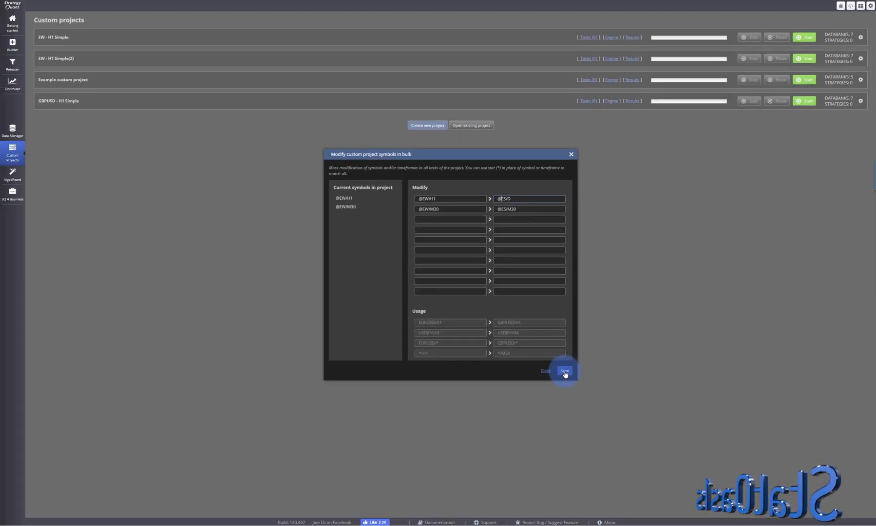
left_click(564, 371)
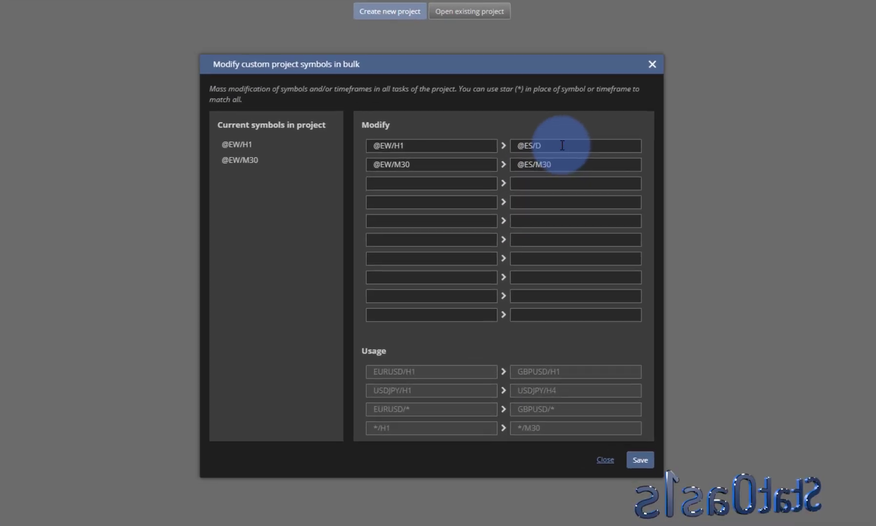
left_click(521, 199)
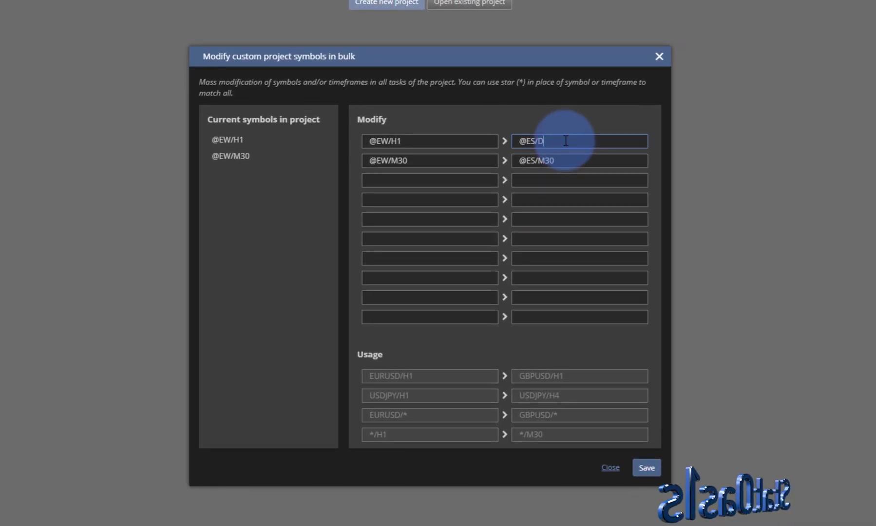
type("1")
left_click(646, 468)
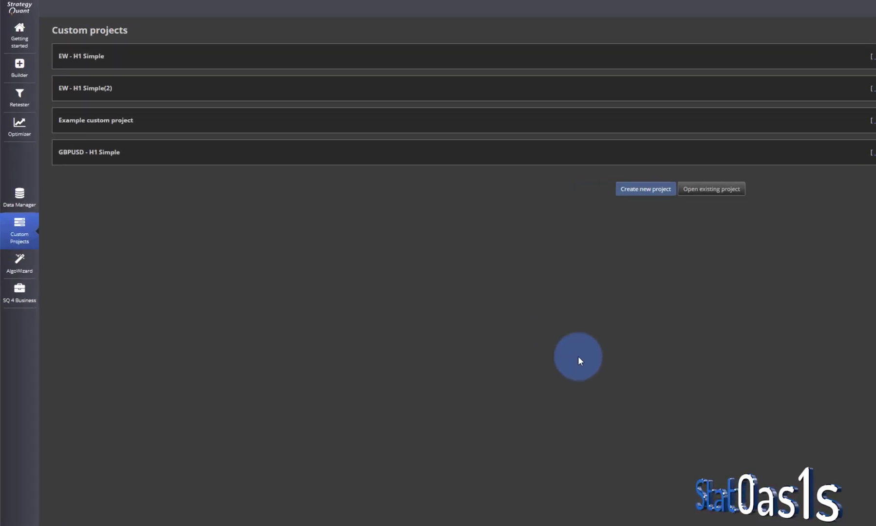
left_click(63, 38)
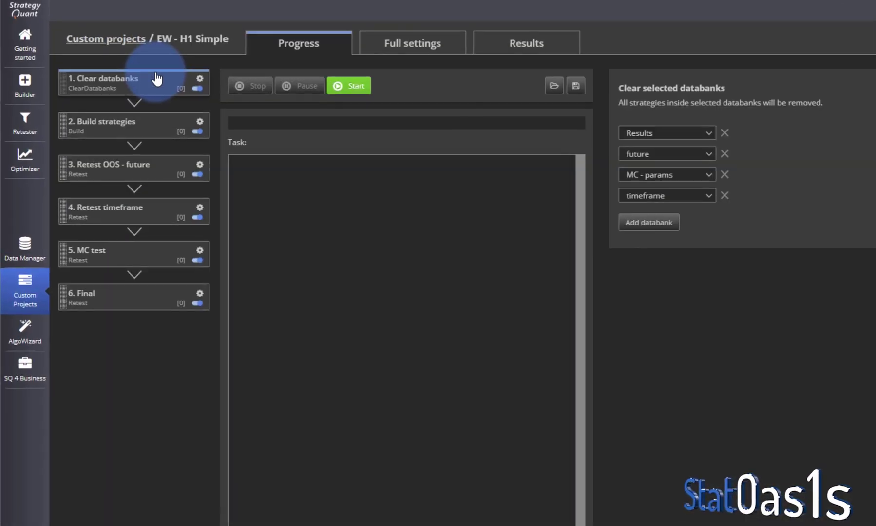
left_click(138, 130)
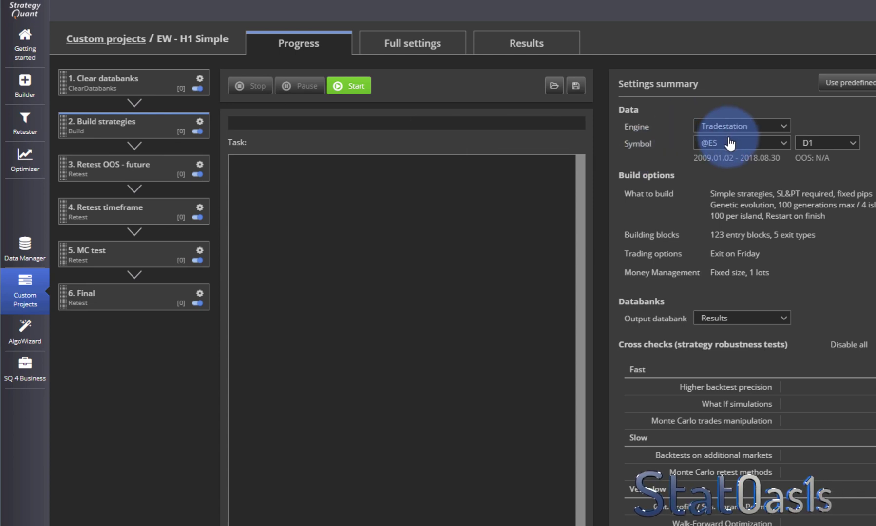
left_click(153, 166)
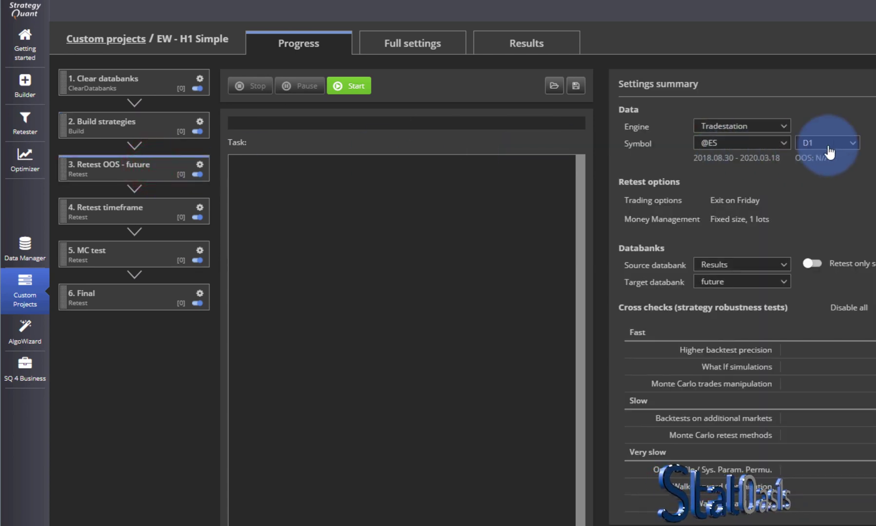
left_click(134, 210)
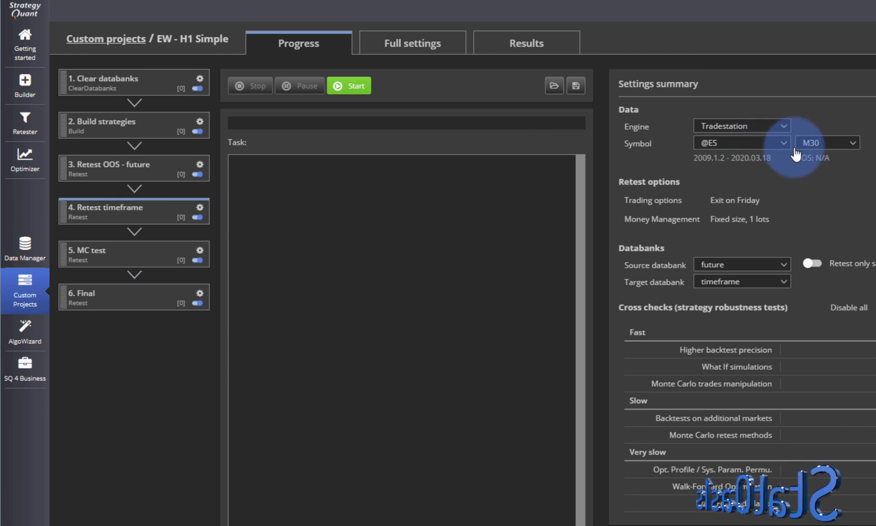
left_click(143, 253)
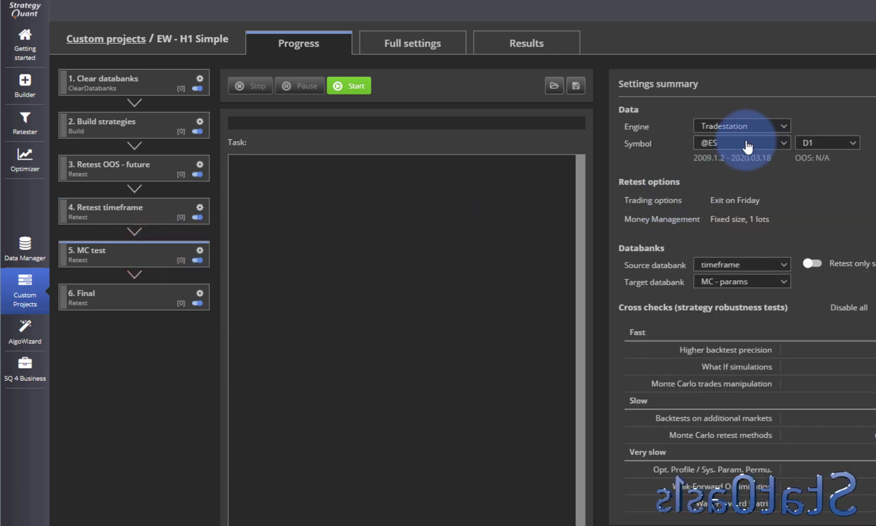
left_click(132, 294)
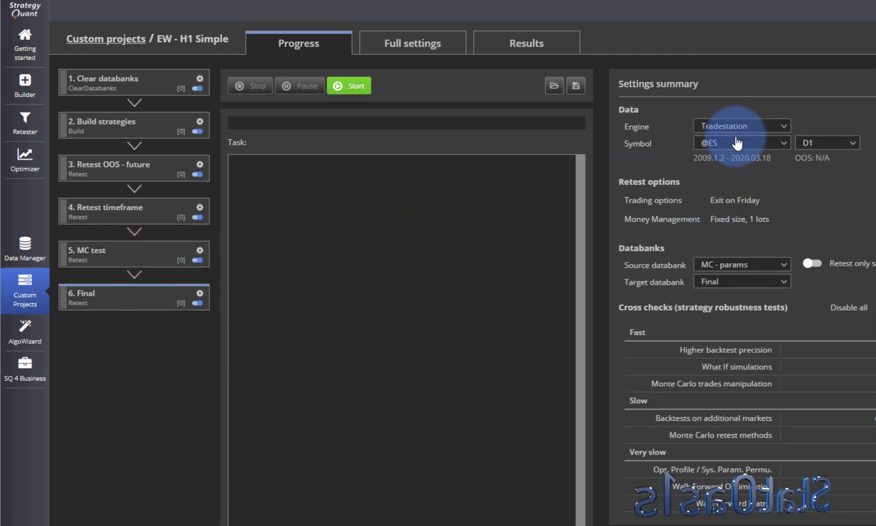
left_click(25, 281)
left_click(98, 36)
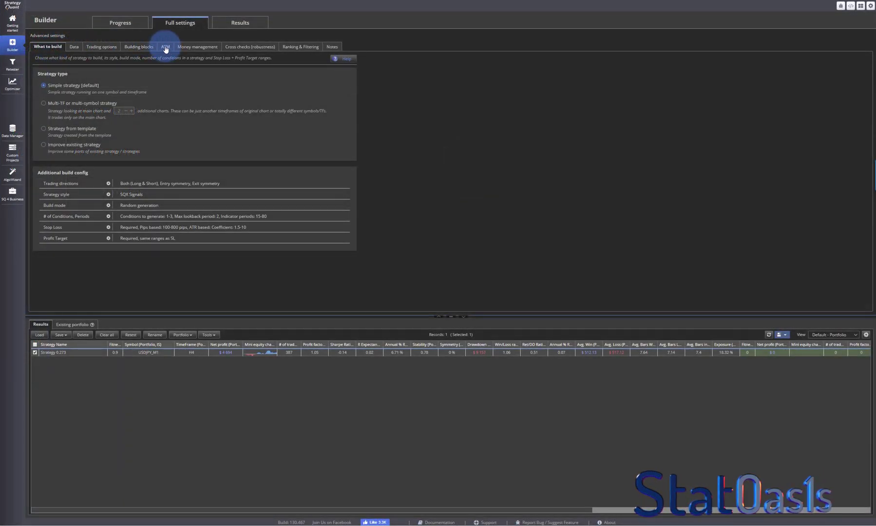
- Make the Builder's stop loss pips-based only (100-800 pips) by disabling ATR-based
left_click(165, 49)
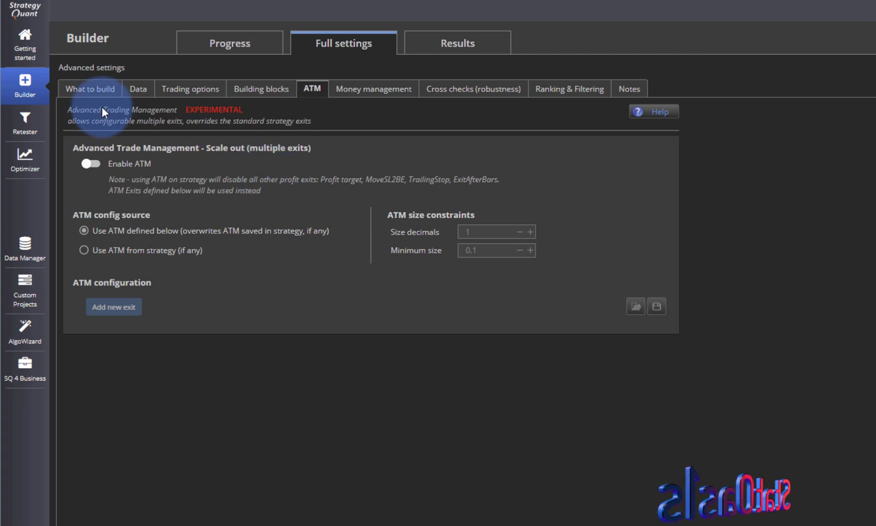
left_click(89, 89)
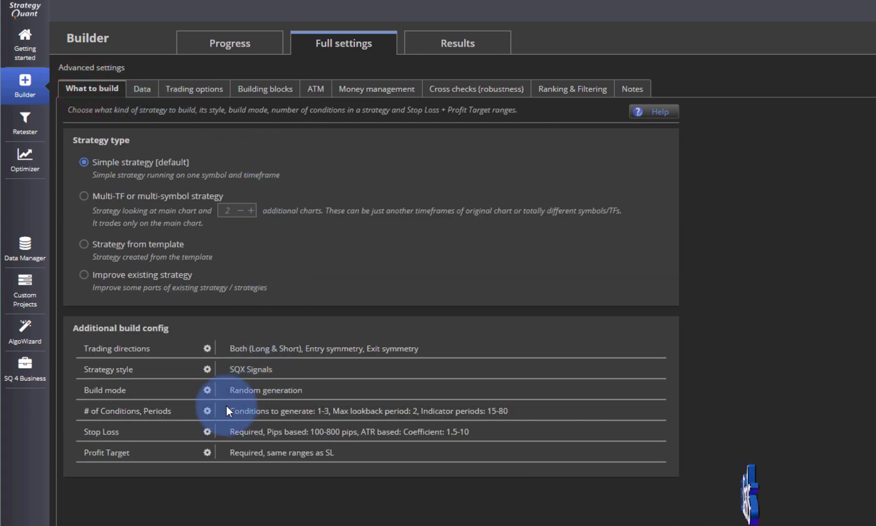
left_click(207, 432)
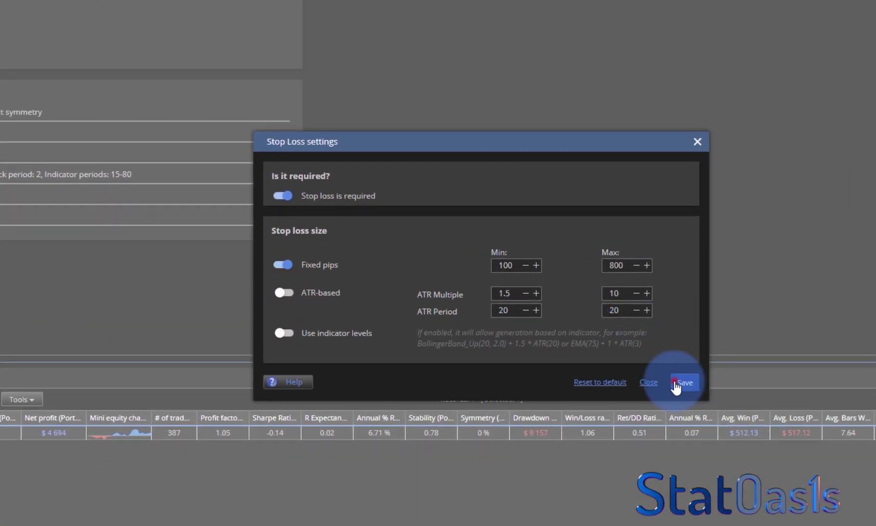
left_click(674, 382)
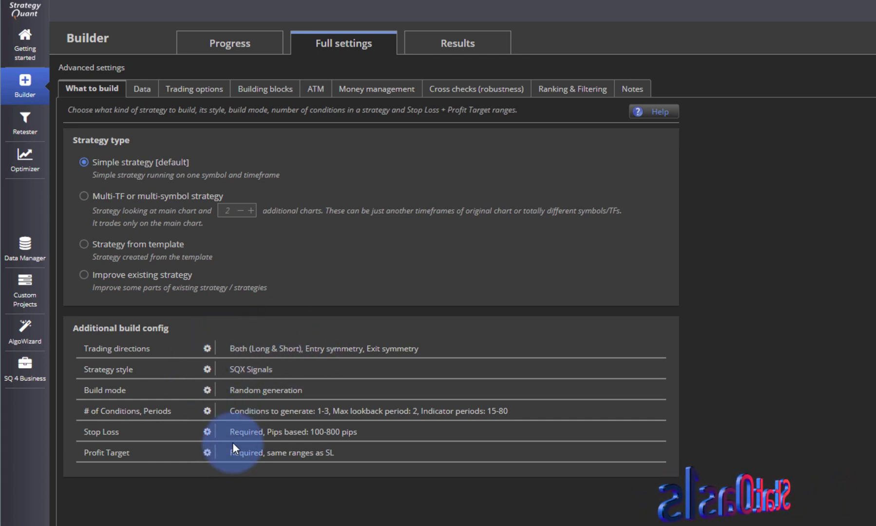
- Enable ATM exits, using the ATM from the strategy if any
left_click(314, 89)
left_click(91, 163)
left_click(89, 251)
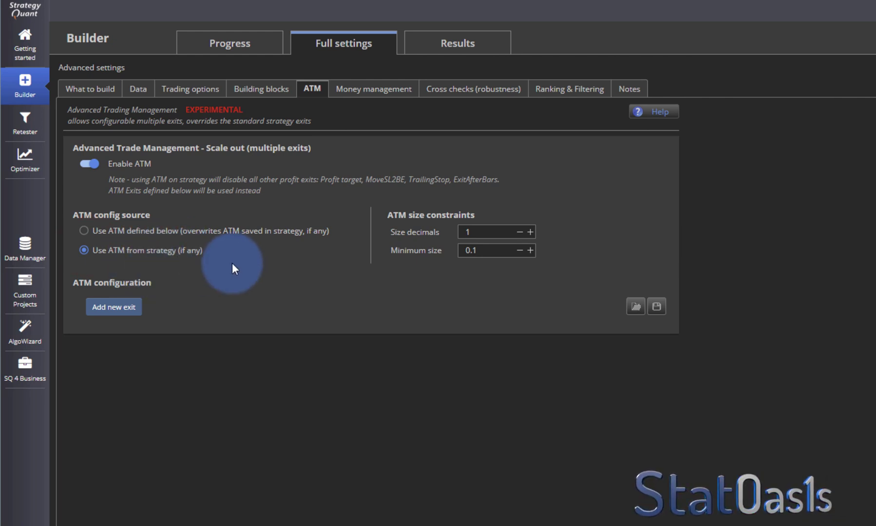
- Switch to ATM exits defined here and add a first exit closing 25% at fixed profit
left_click(113, 230)
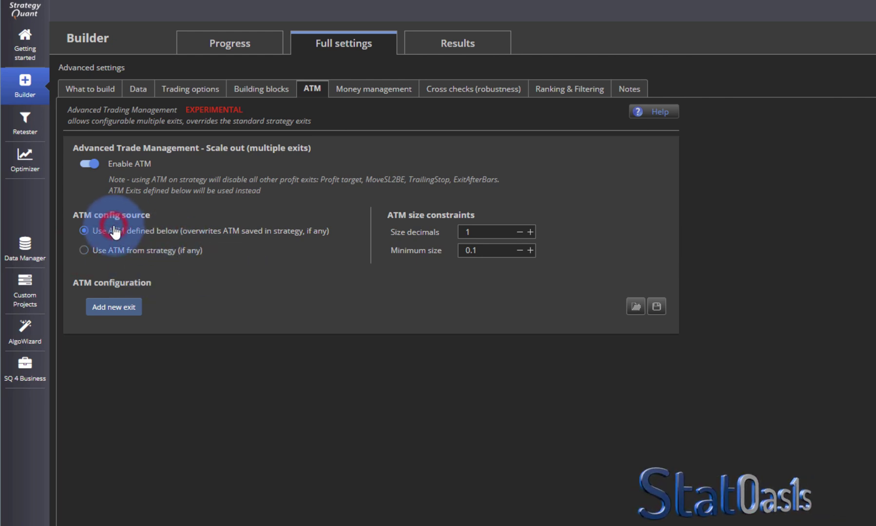
left_click(116, 307)
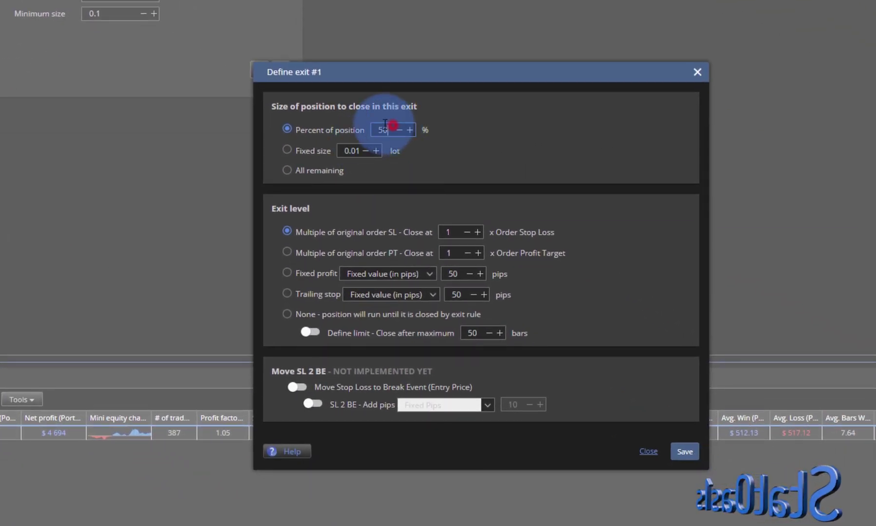
left_click(392, 129)
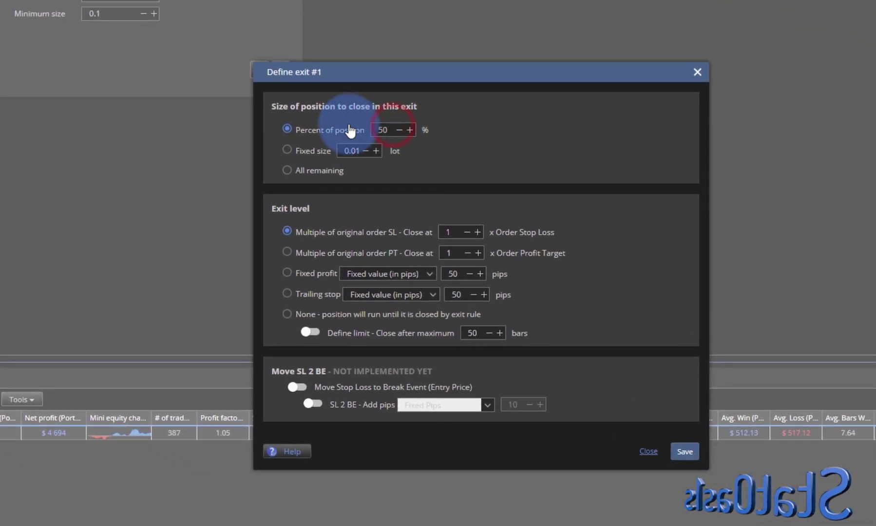
left_click(398, 129)
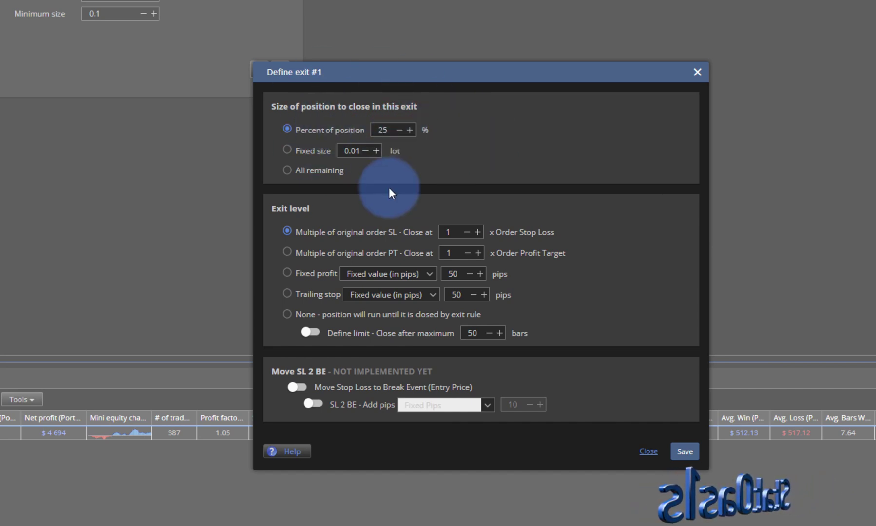
left_click(304, 271)
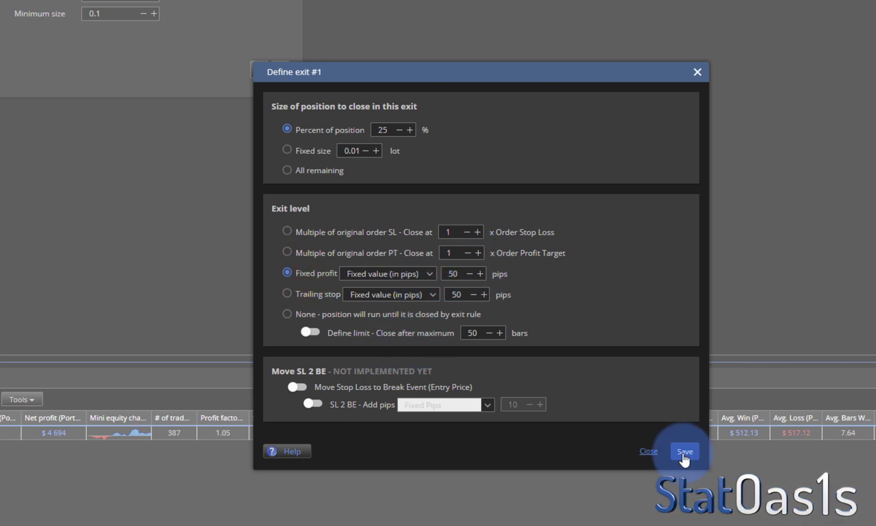
left_click(684, 451)
- Add a second exit closing 25% of the position at 100 pips fixed profit
left_click(146, 125)
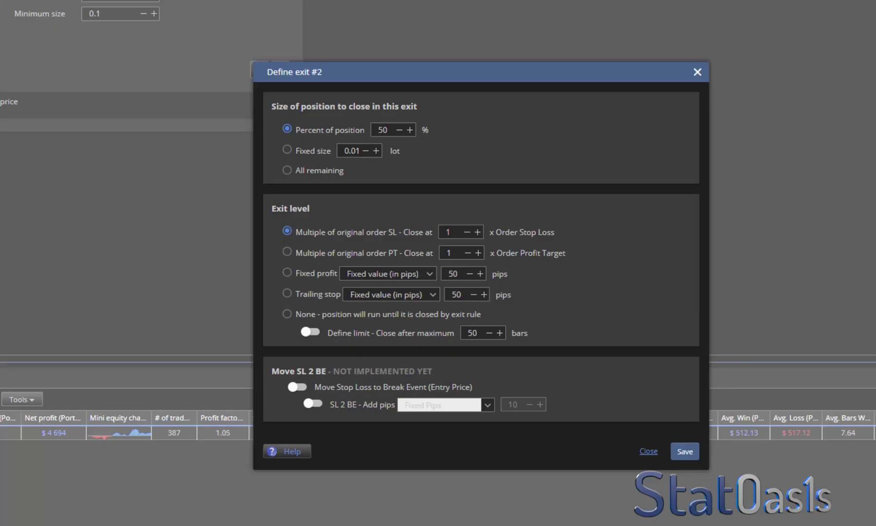
left_click(399, 130)
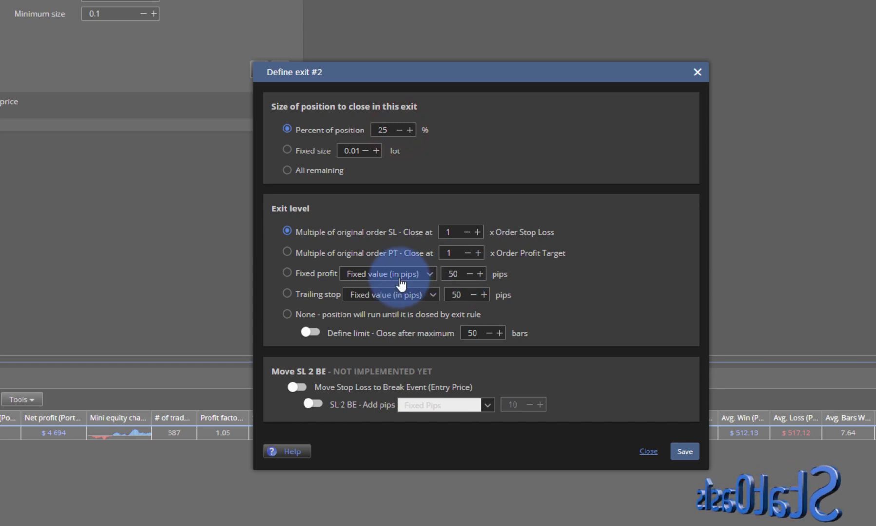
left_click(287, 273)
left_click(460, 274)
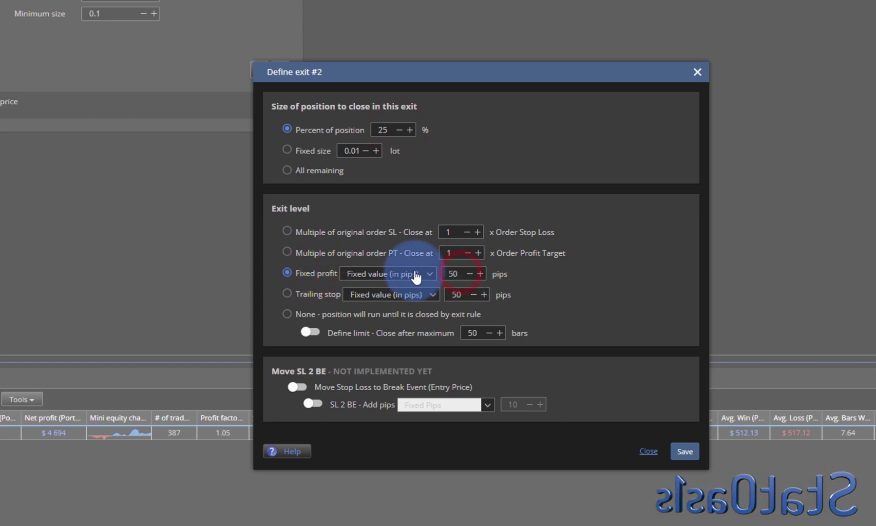
type("100")
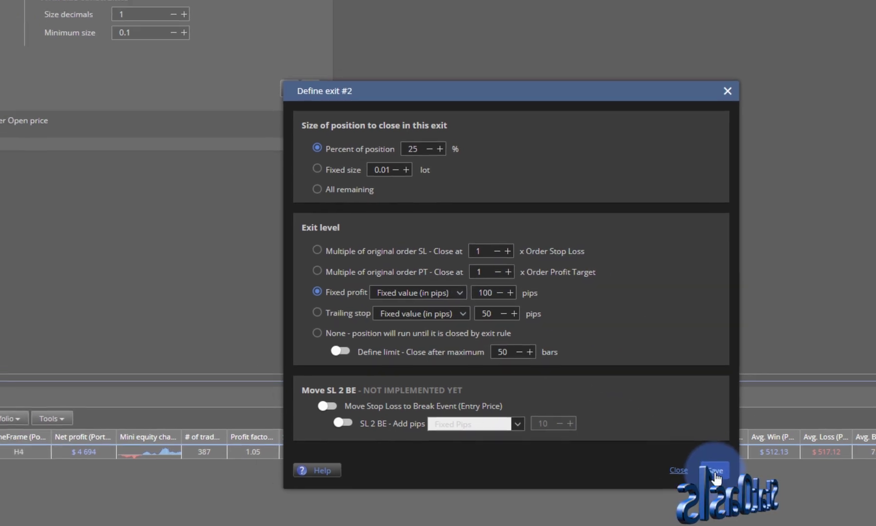
left_click(684, 452)
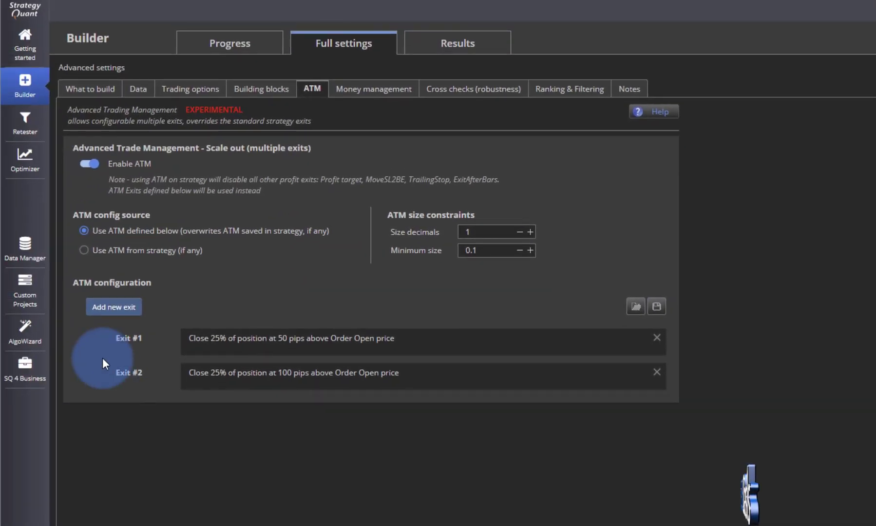
- Add a third exit for all remaining position, running until closed by the exit rule
left_click(115, 308)
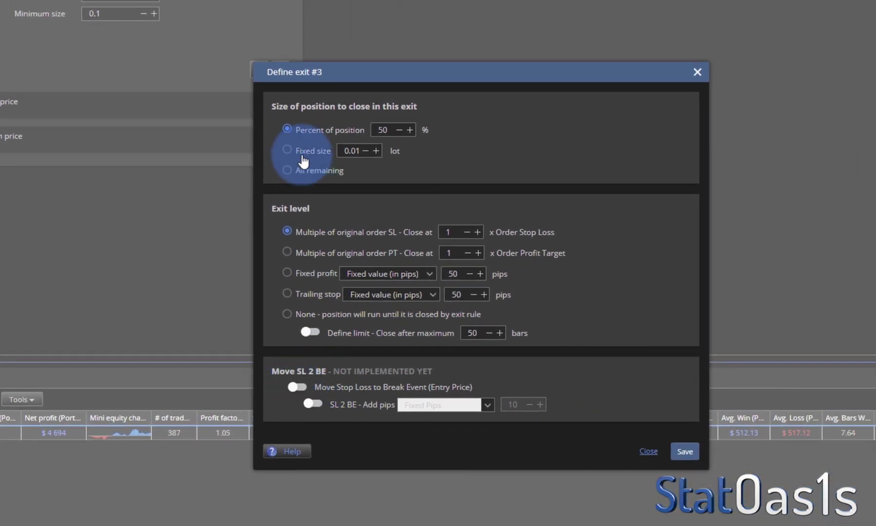
left_click(295, 170)
left_click(289, 314)
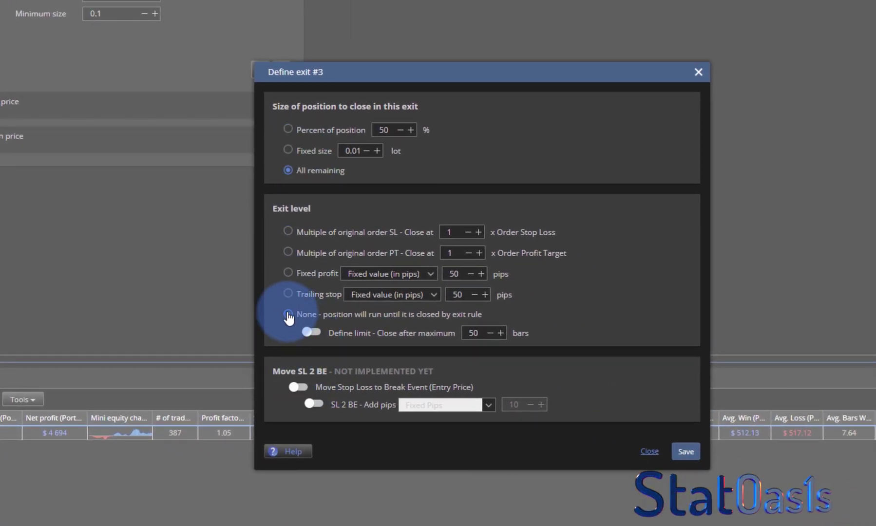
left_click(298, 387)
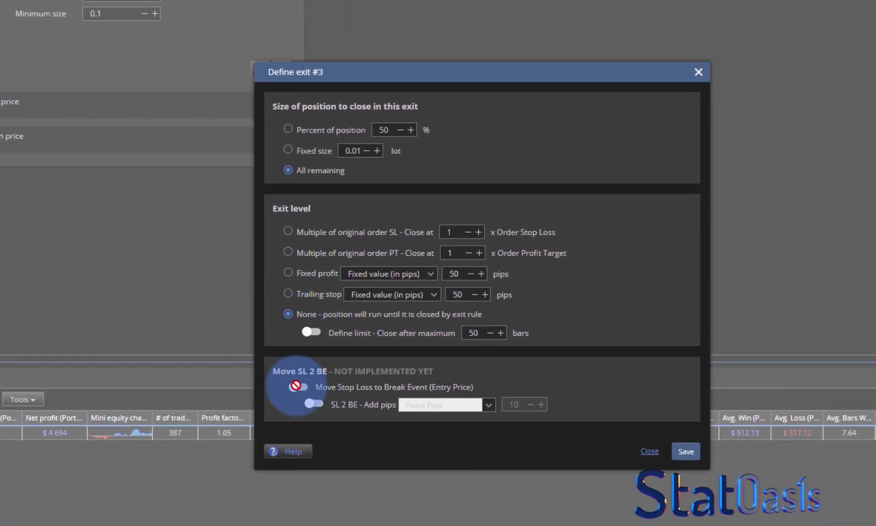
left_click(288, 230)
left_click(298, 388)
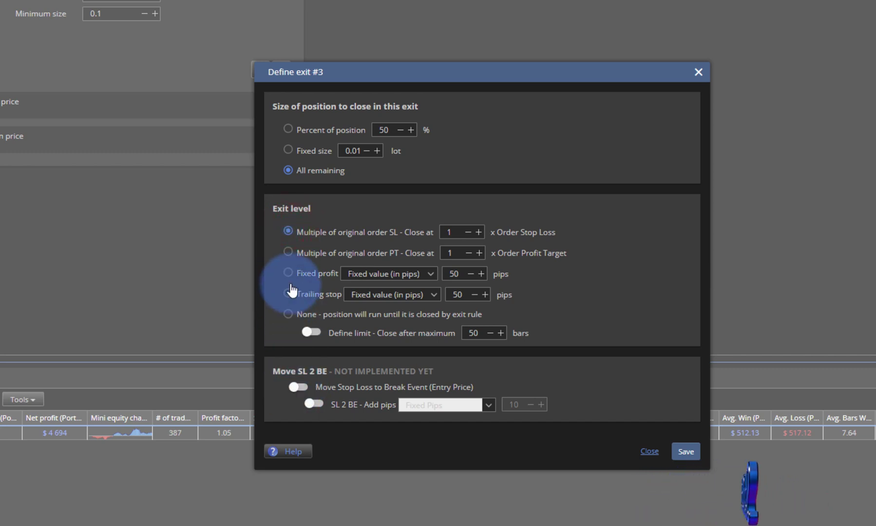
left_click(288, 251)
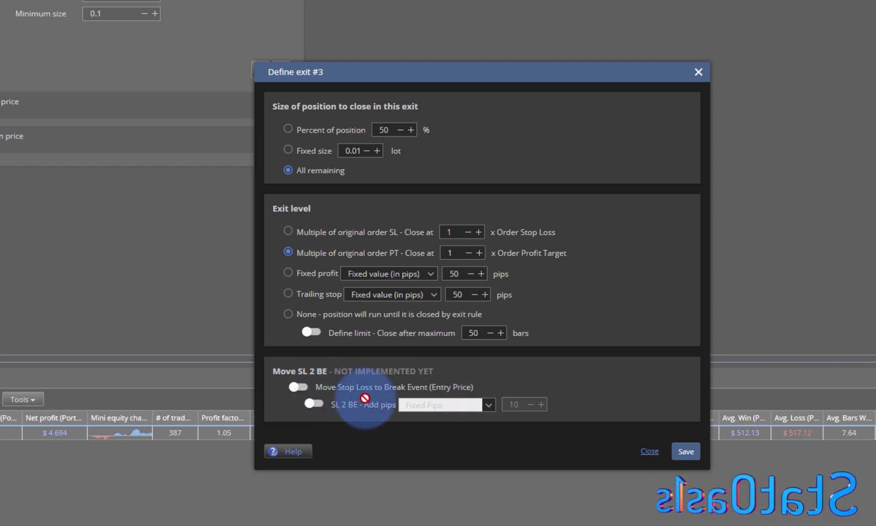
left_click(288, 314)
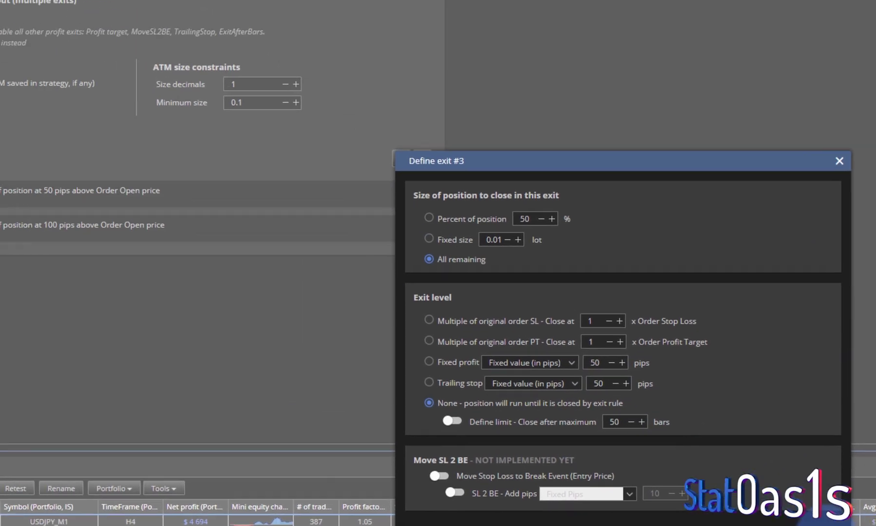
left_click(685, 451)
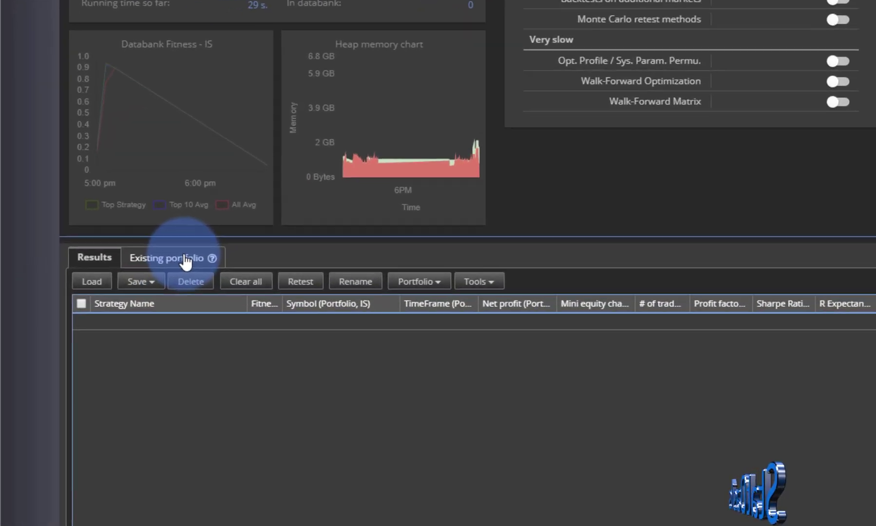
left_click(92, 316)
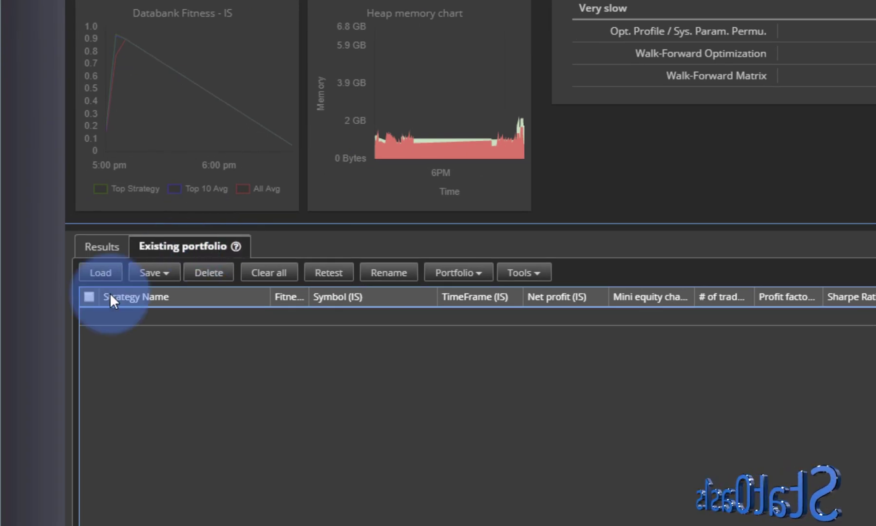
left_click(101, 273)
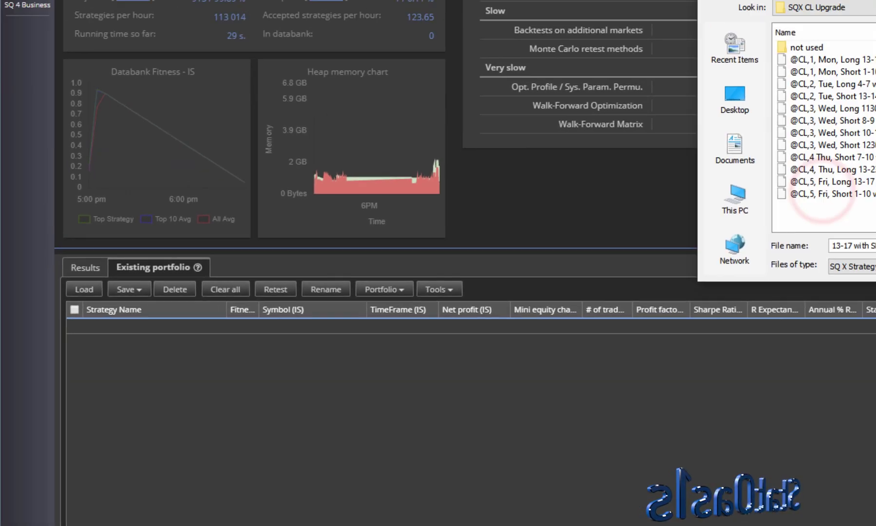
key("Return")
left_click(90, 437)
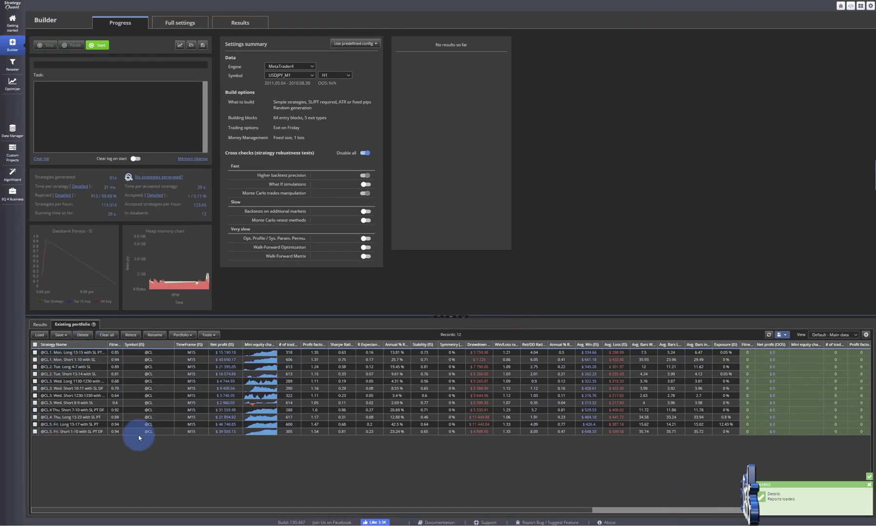
left_click(133, 465)
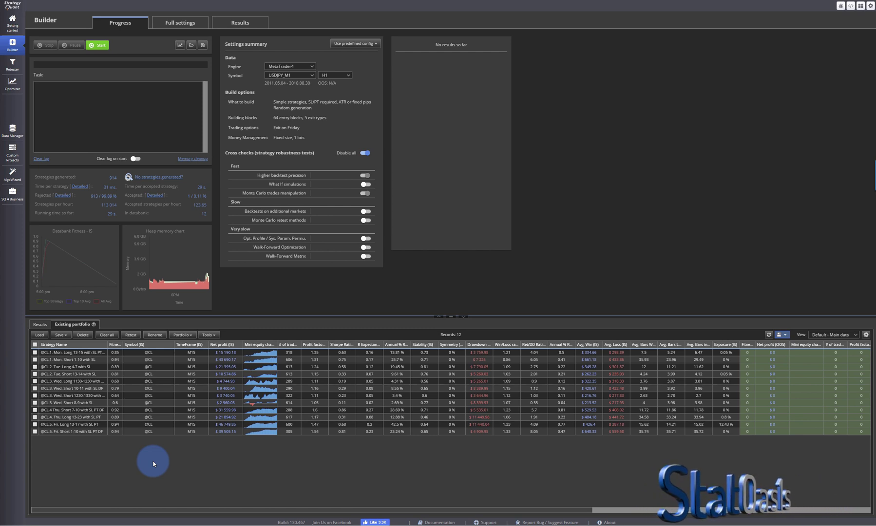
left_click(125, 488)
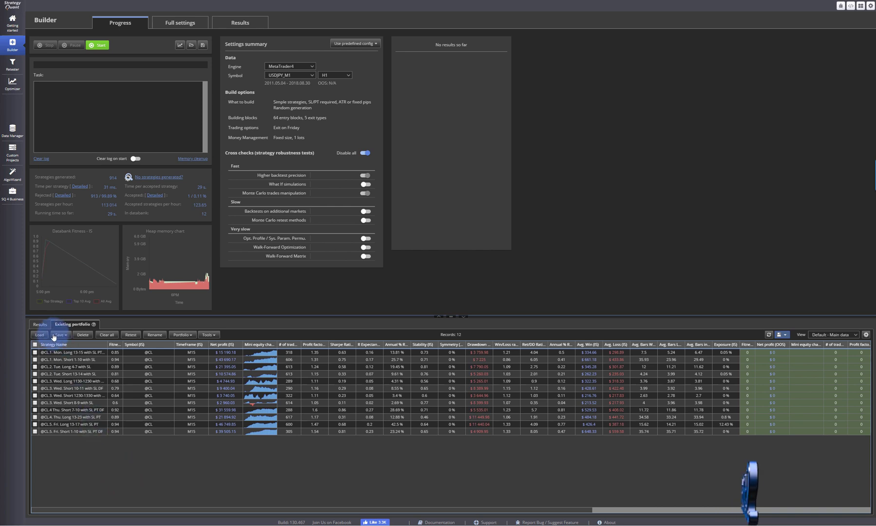
left_click_drag(35, 423, 26, 433)
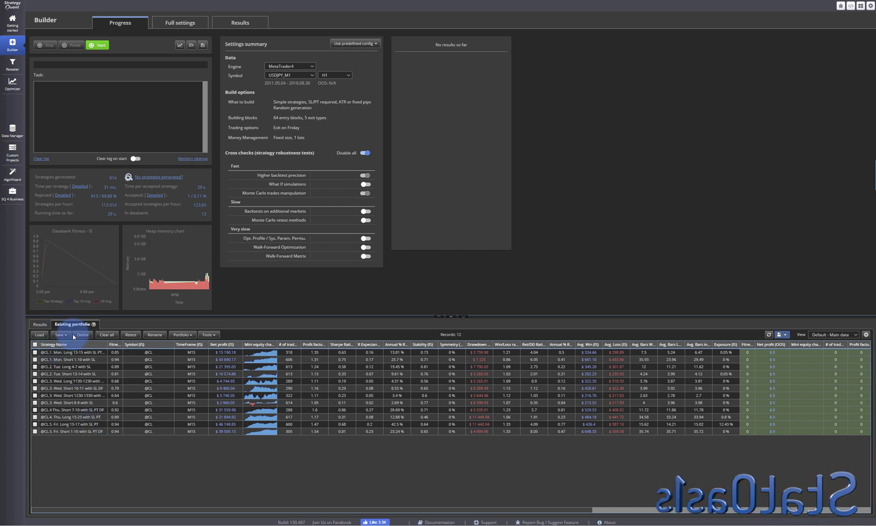
- Set fitness ranking to Existing portfolio and enable its correlation filter (max 0.3, daily Profit/Loss)
left_click(173, 21)
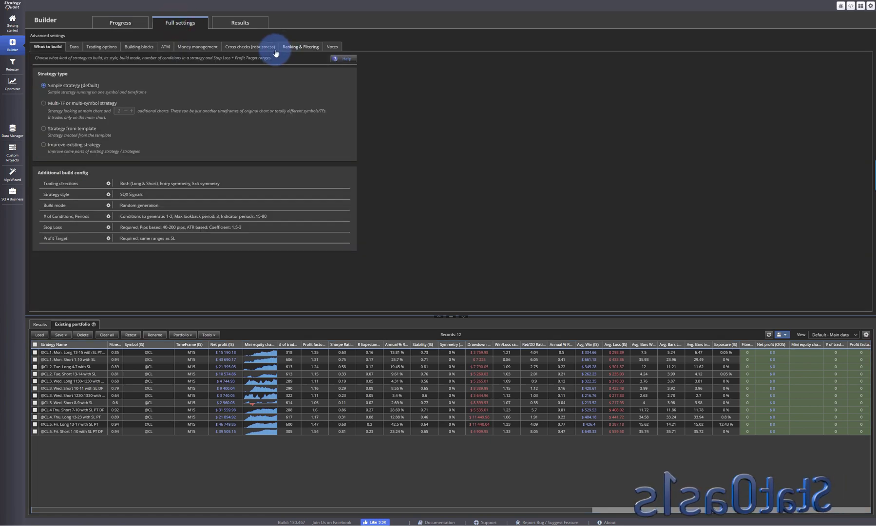
left_click(300, 47)
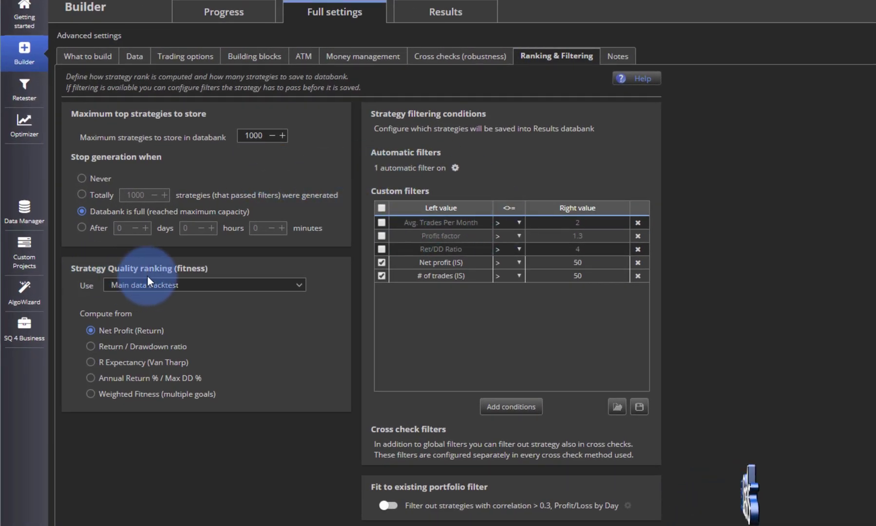
left_click(203, 289)
left_click(192, 295)
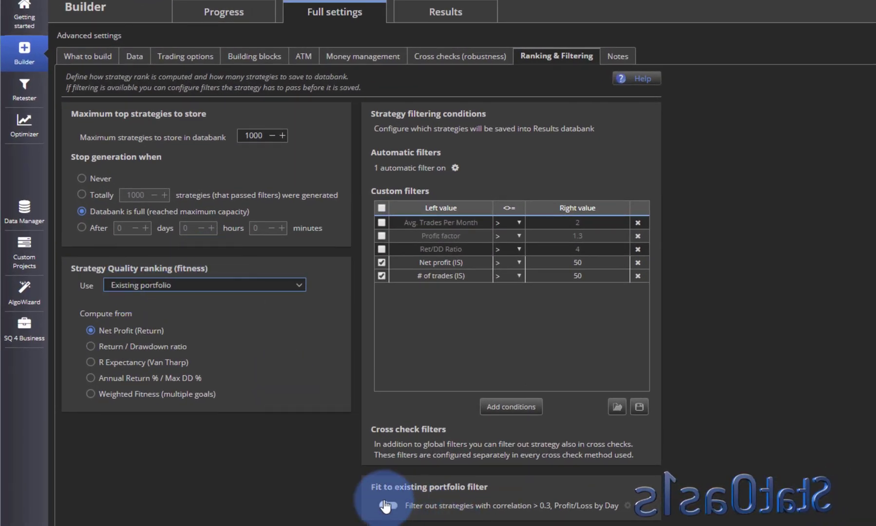
left_click(389, 505)
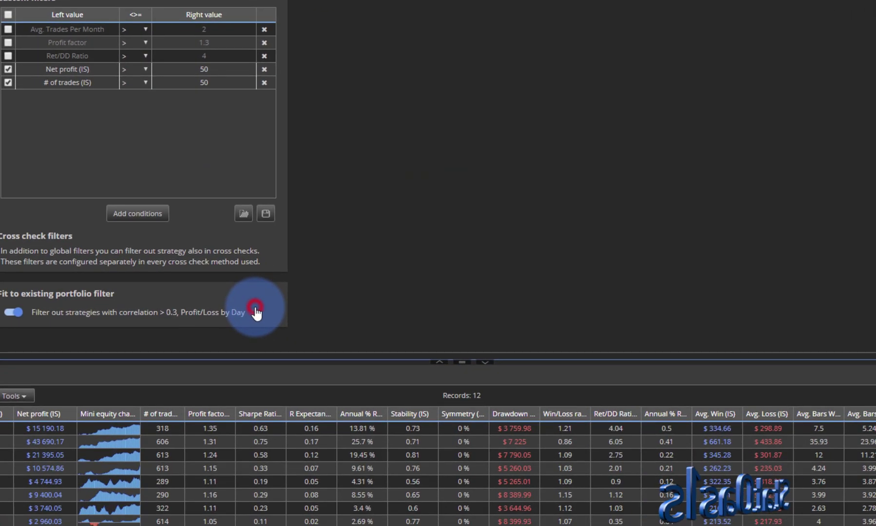
left_click(628, 506)
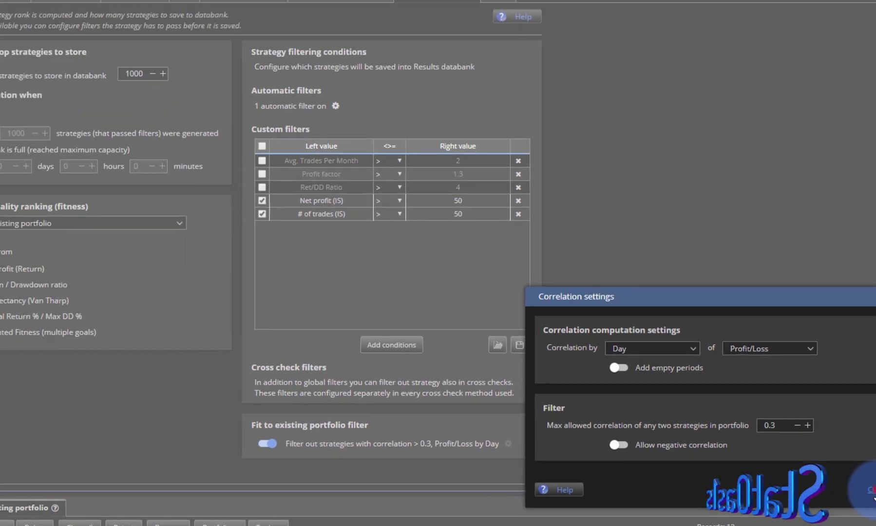
left_click(621, 358)
- Review What to build, Data, Trading options, Building blocks and Ranking & Filtering, then return to Progress
left_click(250, 13)
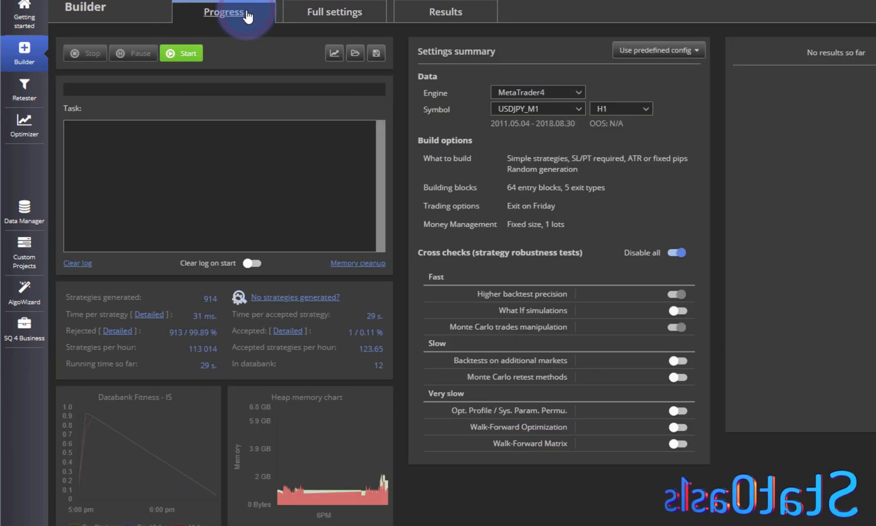
left_click(340, 20)
left_click(89, 56)
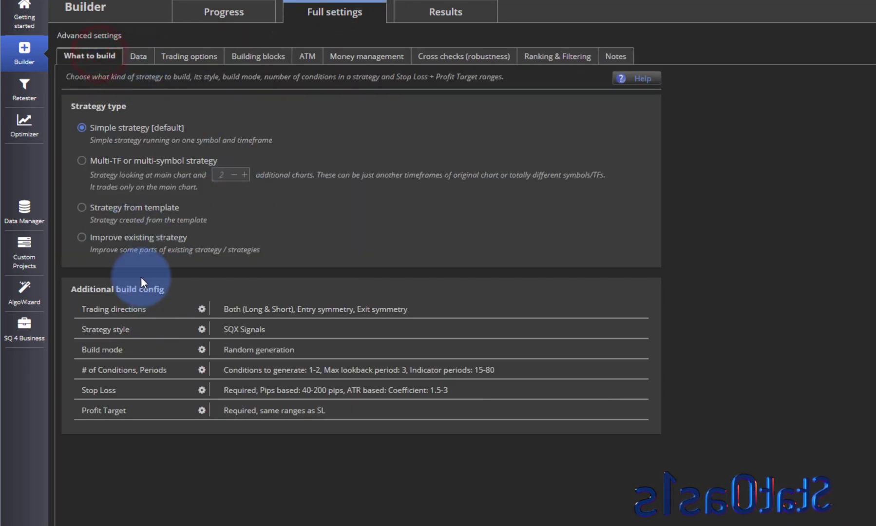
left_click(145, 59)
left_click(175, 59)
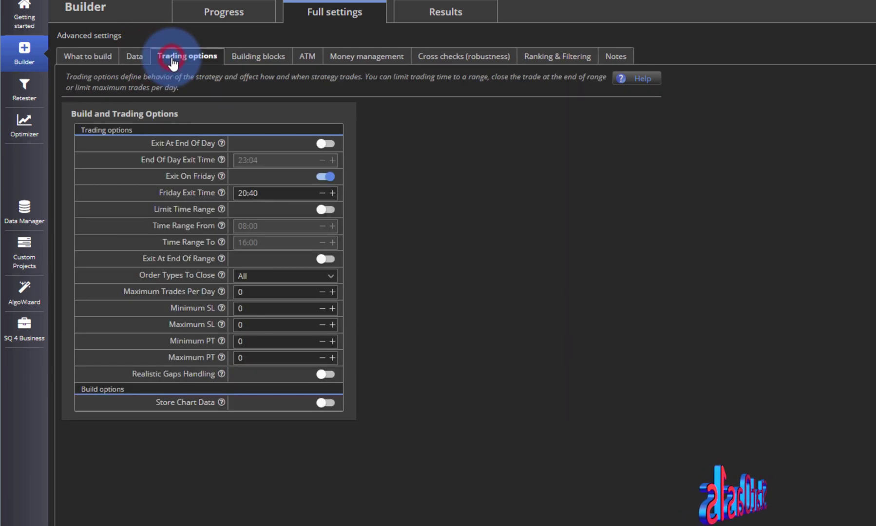
left_click(245, 58)
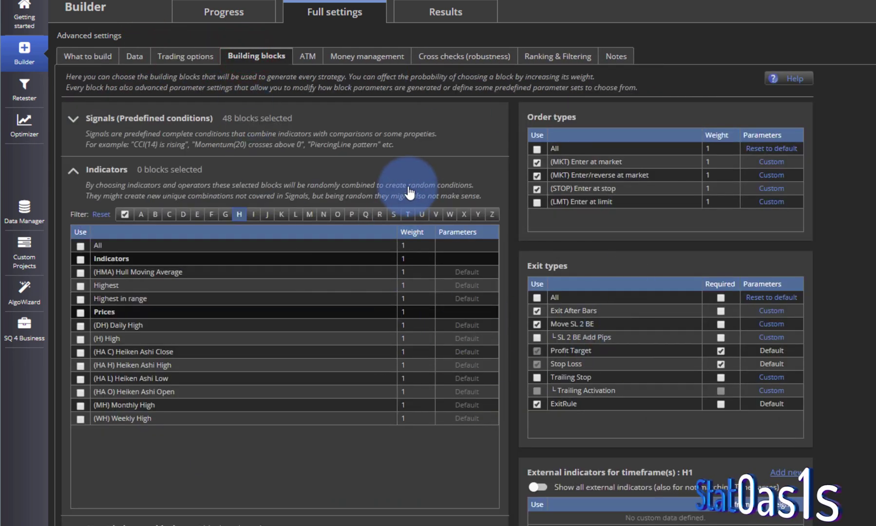
left_click(536, 55)
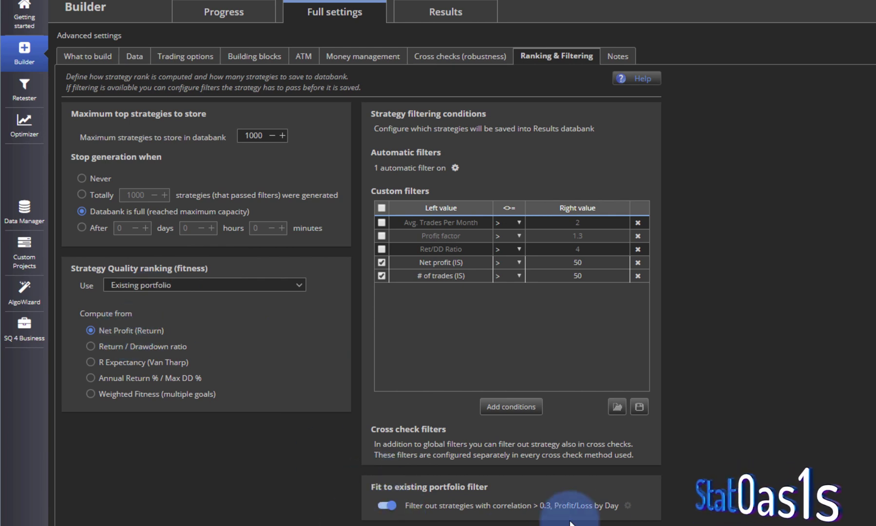
left_click(218, 14)
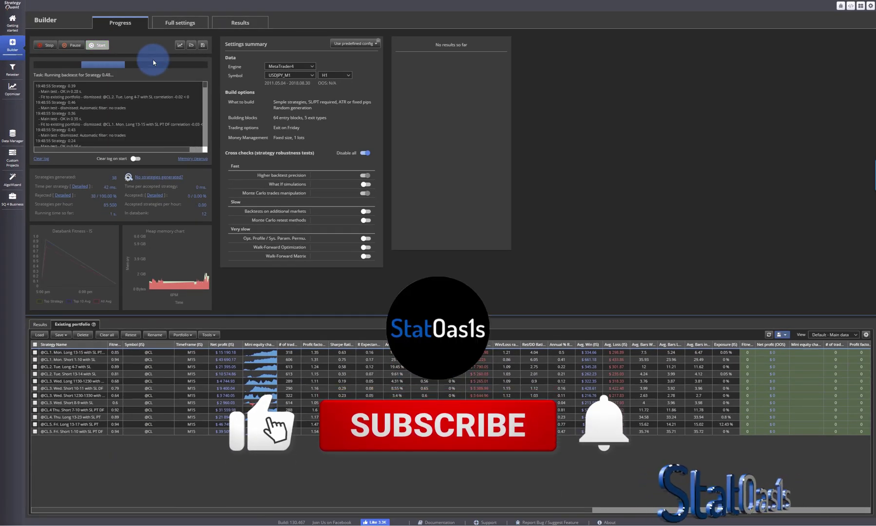
- Stop the build and view Results strategies 0.679 and 0.1702, showing 0.1702's equity chart
left_click(43, 45)
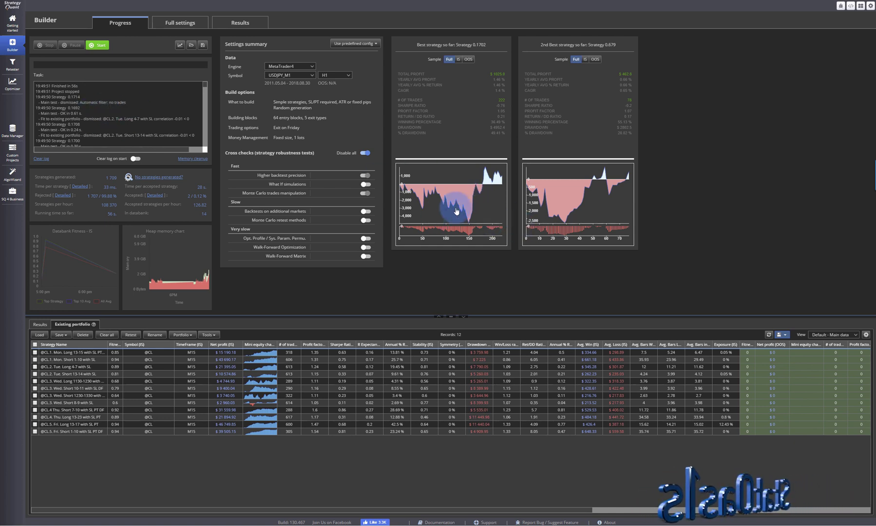
left_click(40, 325)
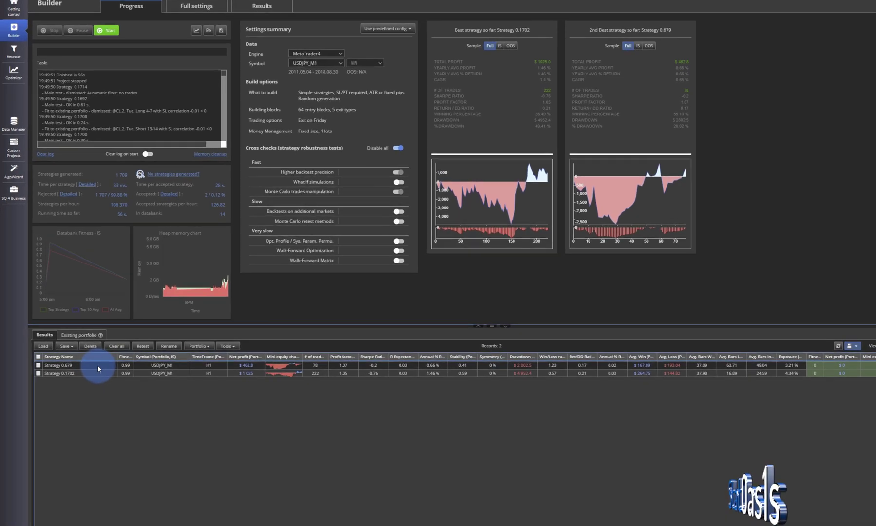
left_click(88, 354)
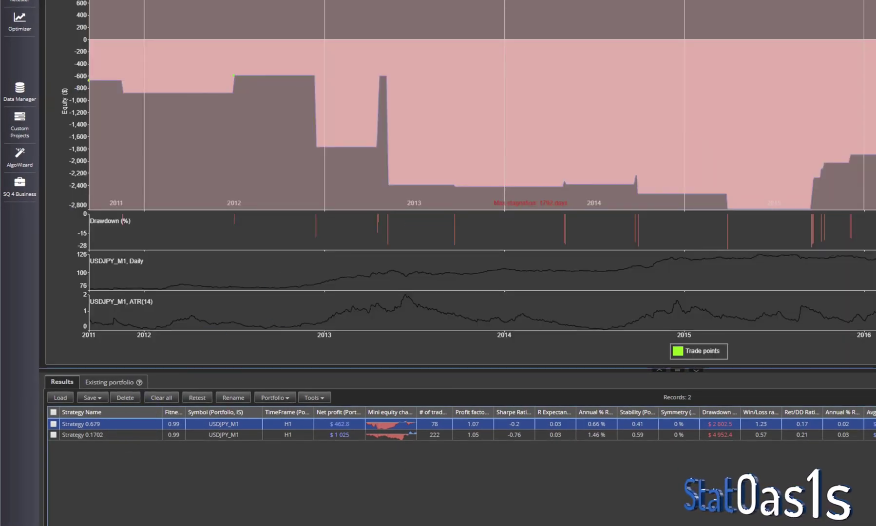
left_click(119, 435)
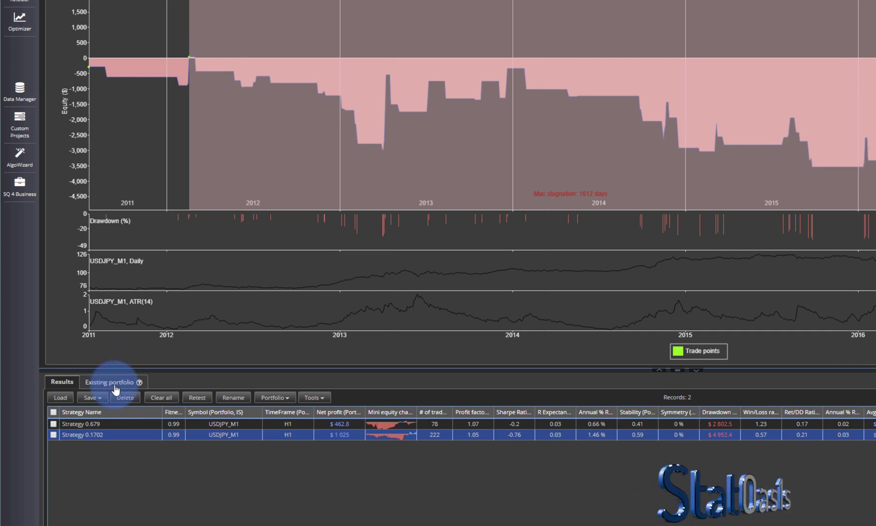
- Save Strategy 0.1702 to an SQX file named 'less correlated example'
left_click(53, 435)
left_click(90, 398)
left_click(140, 413)
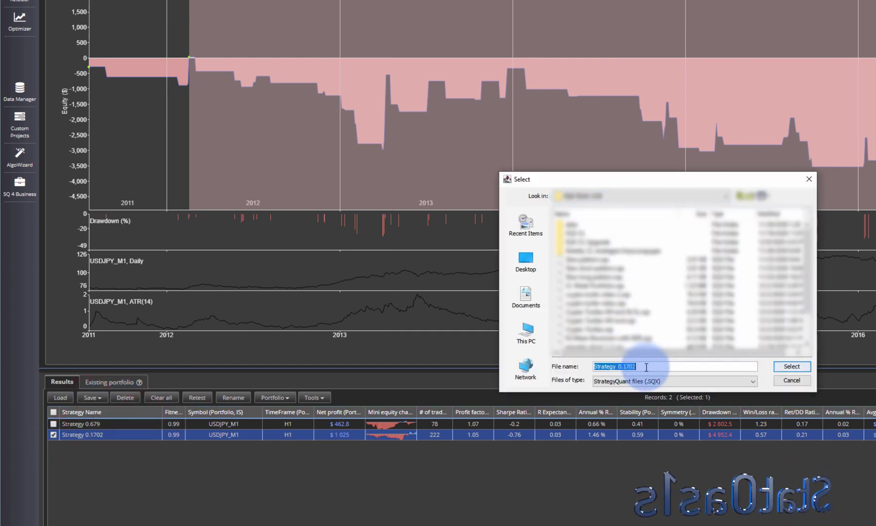
type("less correlated example")
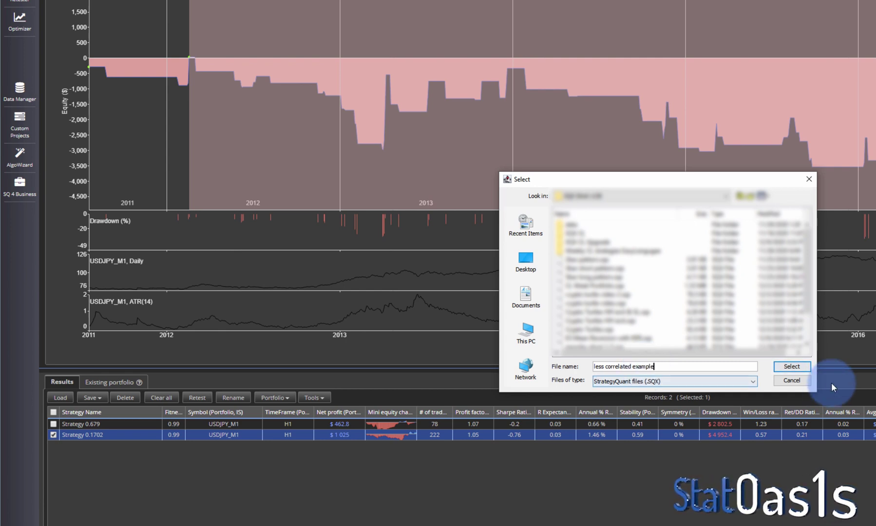
left_click(790, 366)
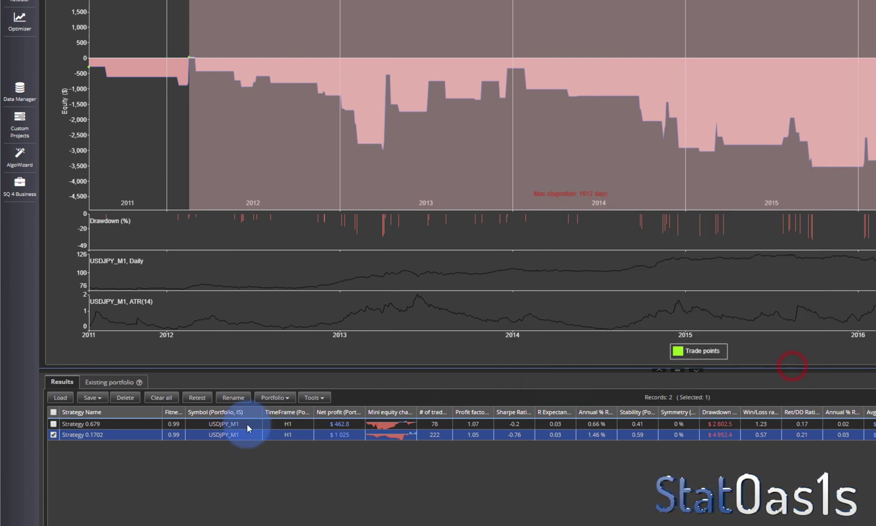
- Load less correlated example.sqx into the Existing portfolio databank
left_click(125, 384)
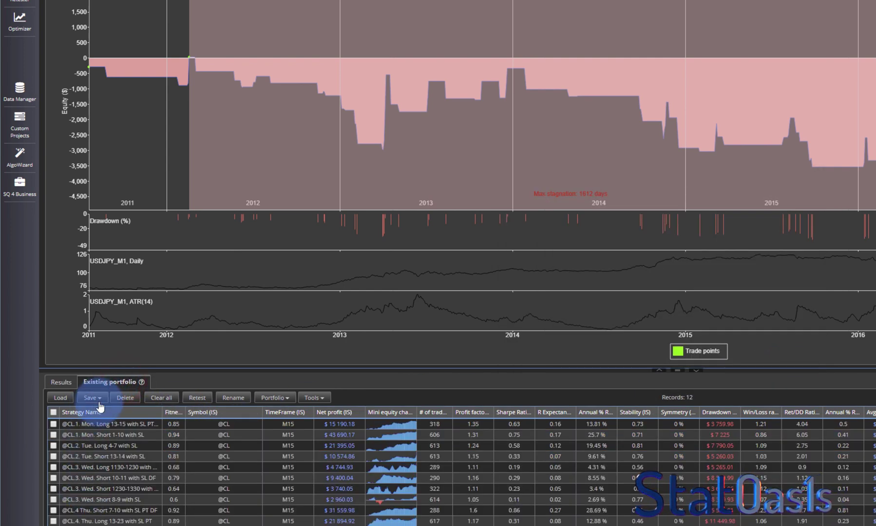
left_click(62, 400)
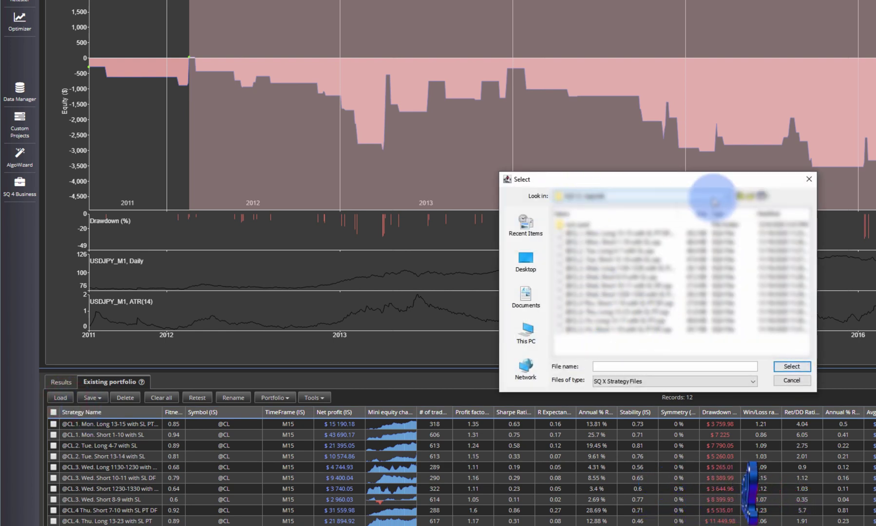
left_click(736, 196)
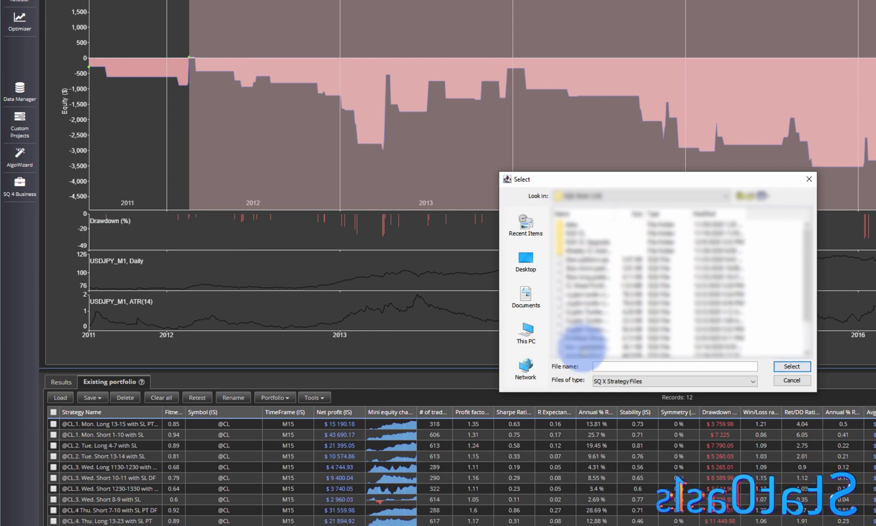
left_click(582, 347)
left_click(777, 367)
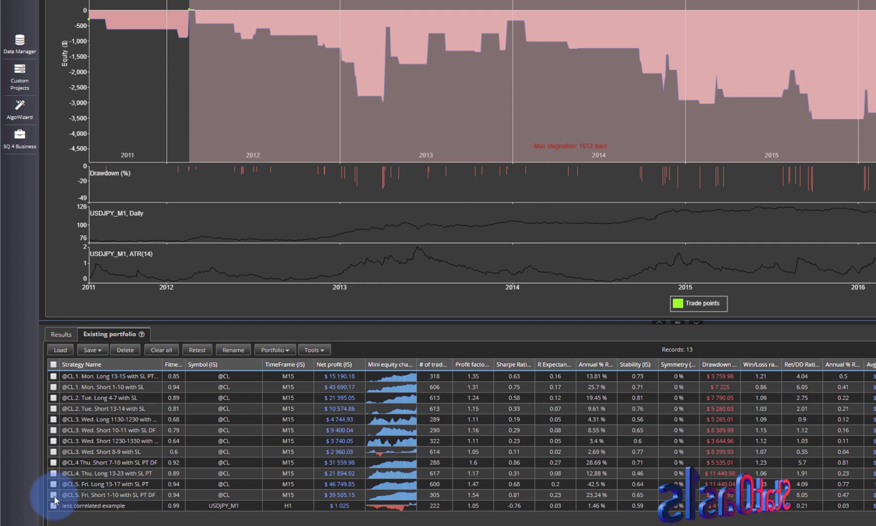
- Merge all 13 strategies into a Portfolio entry saved to Existing portfolio, then select that entry
left_click(53, 364)
left_click(273, 350)
left_click(291, 364)
left_click(751, 134)
left_click(754, 152)
left_click(794, 367)
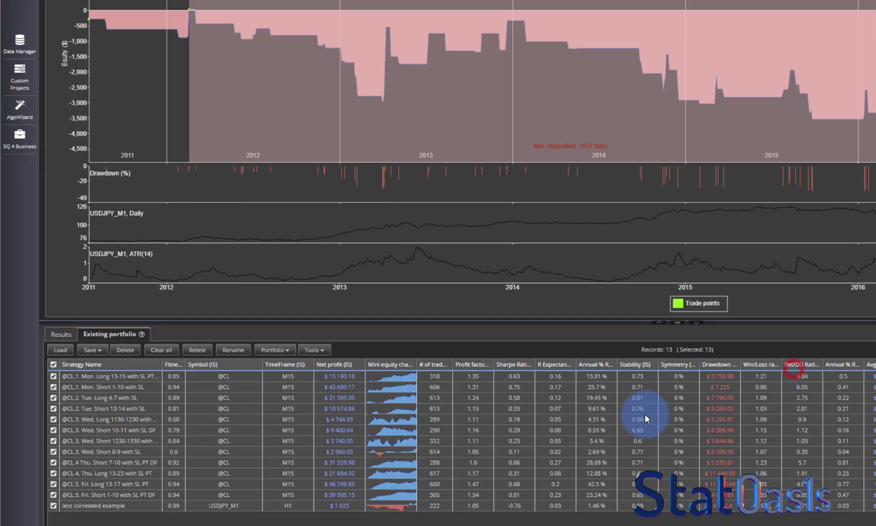
left_click(54, 365)
left_click(97, 517)
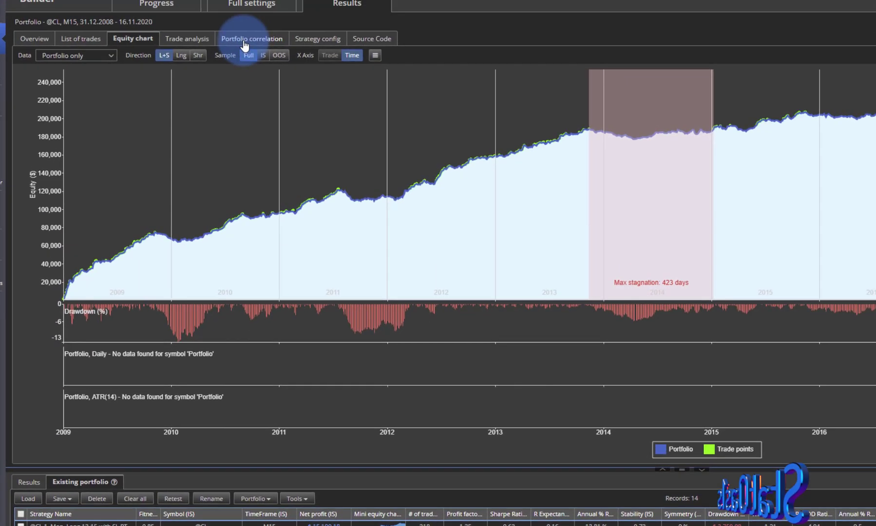
- Compute the portfolio correlation matrix, auto-fit the name column, and select the less correlated example row
left_click(249, 43)
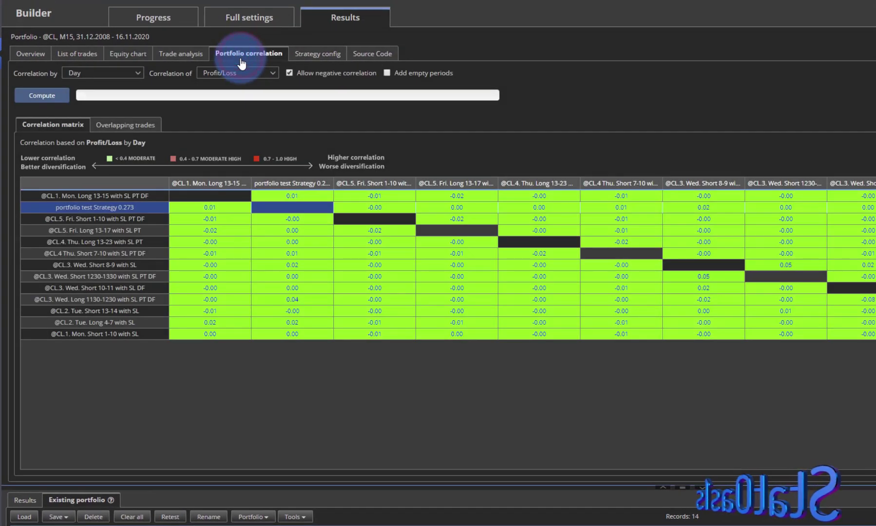
left_click(33, 102)
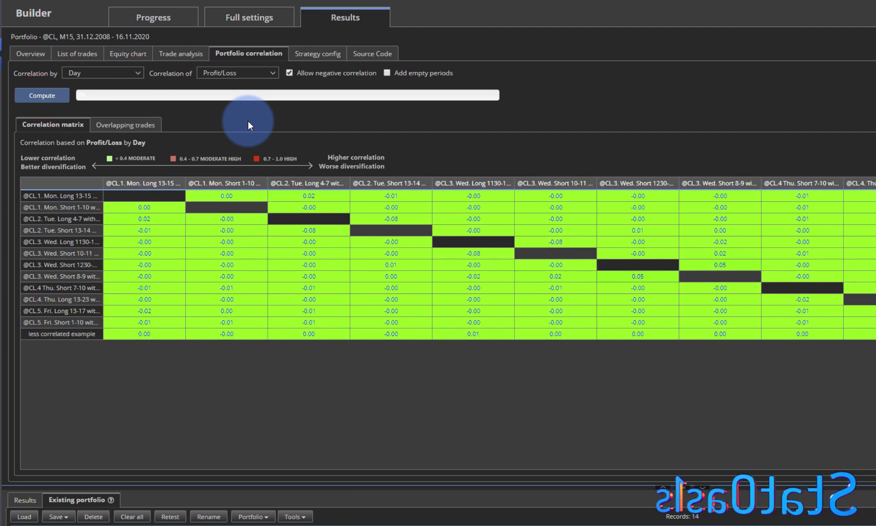
left_click(108, 187)
double_click(103, 184)
left_click(102, 330)
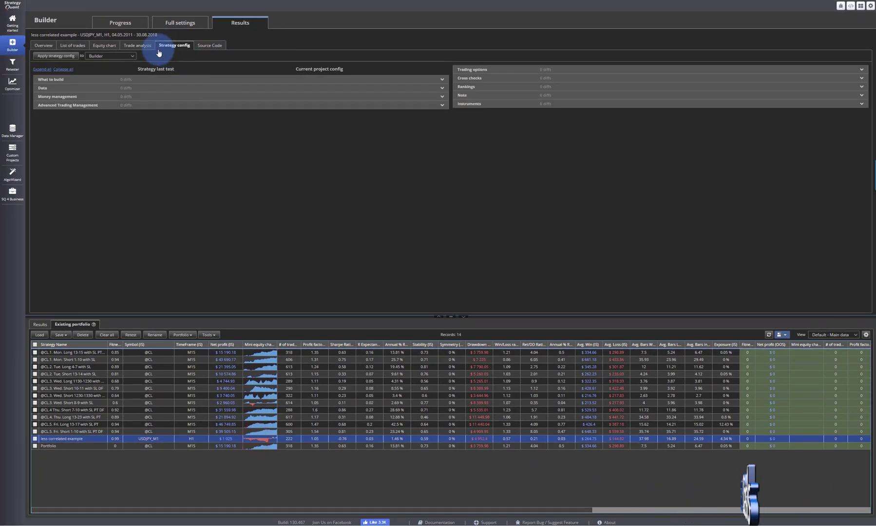
left_click(183, 22)
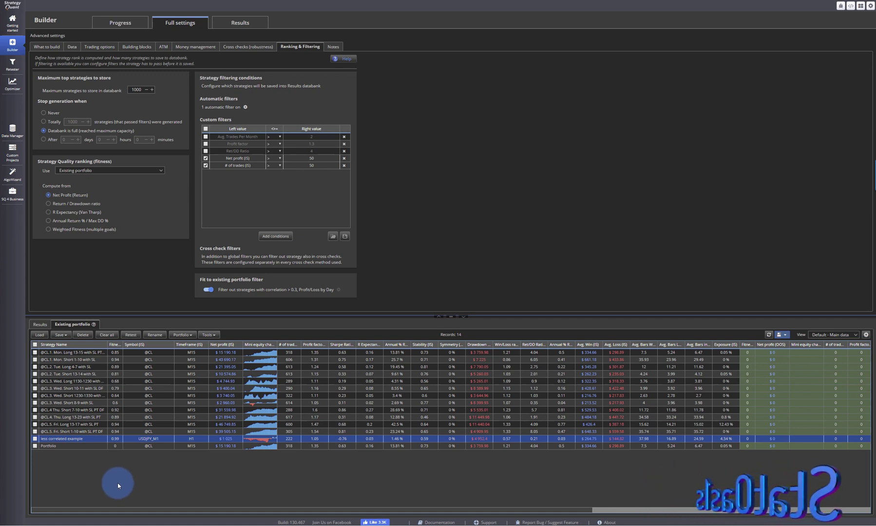
- Go to SQ 4 Business, briefly play its introduction video, then close the dialog
left_click(16, 200)
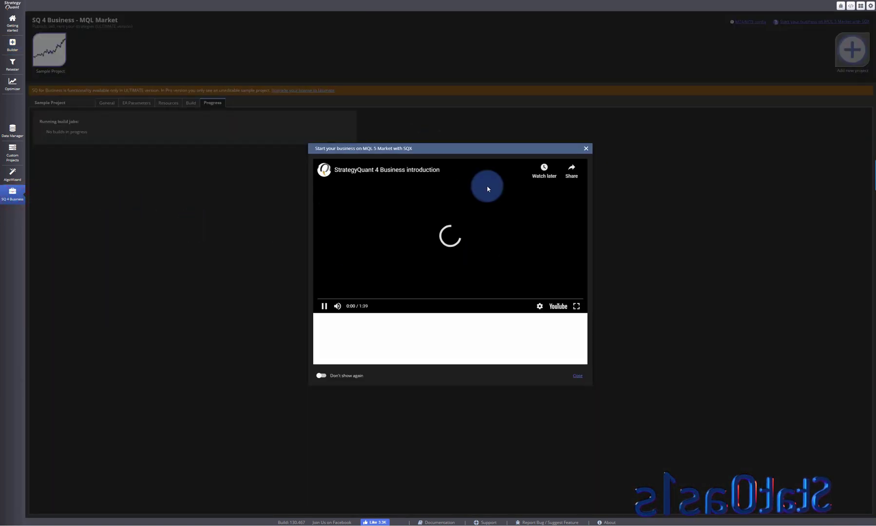
left_click(569, 382)
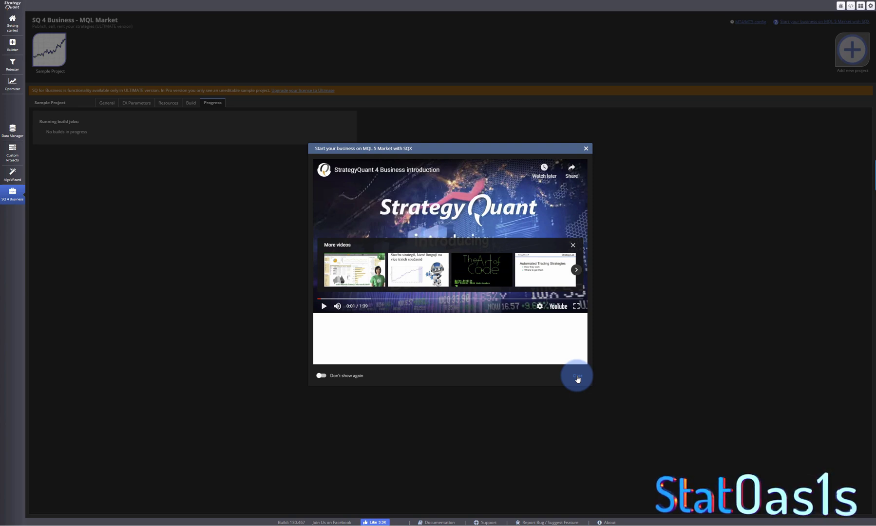
left_click(577, 378)
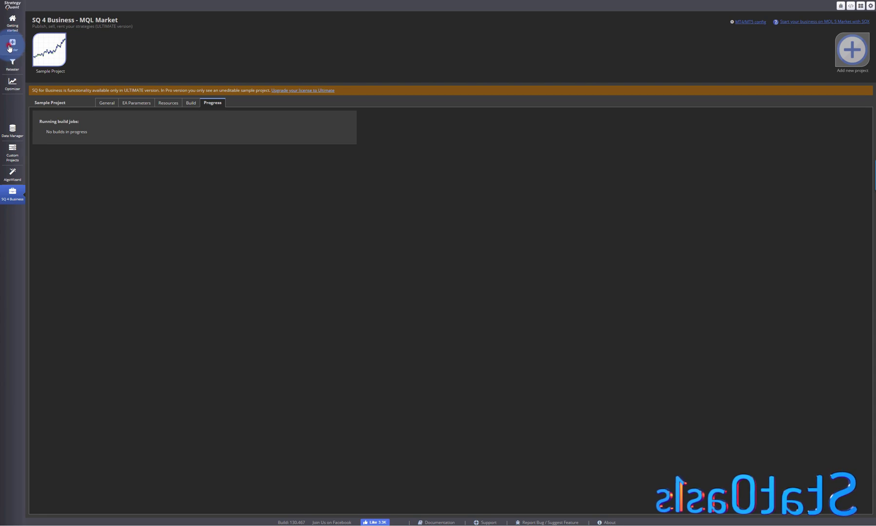
left_click(10, 47)
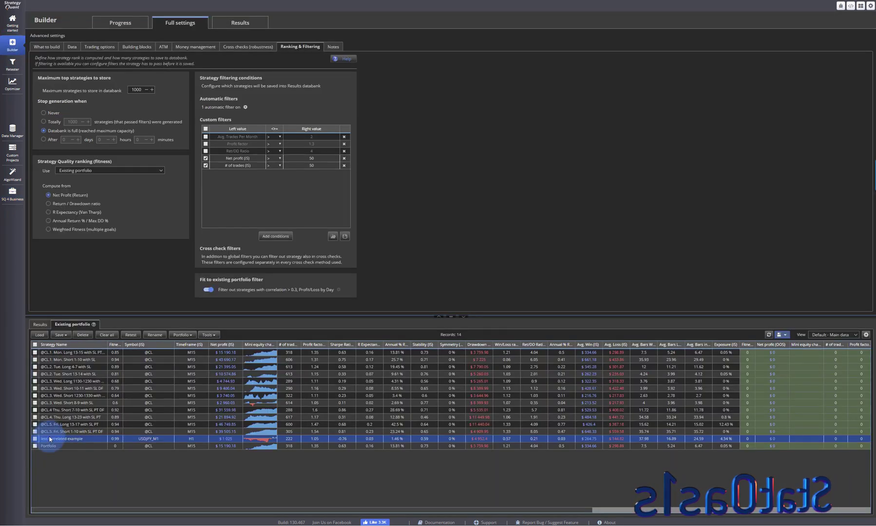
left_click(35, 438)
left_click(35, 431)
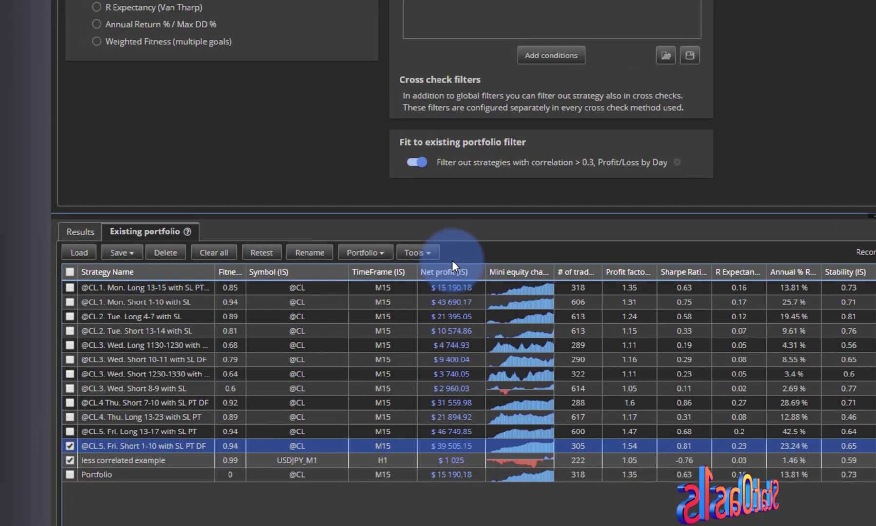
left_click(419, 252)
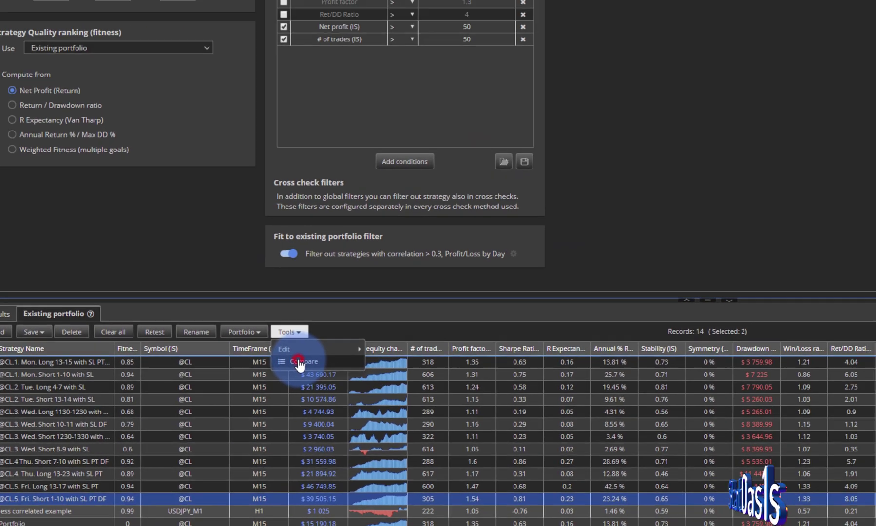
left_click(298, 363)
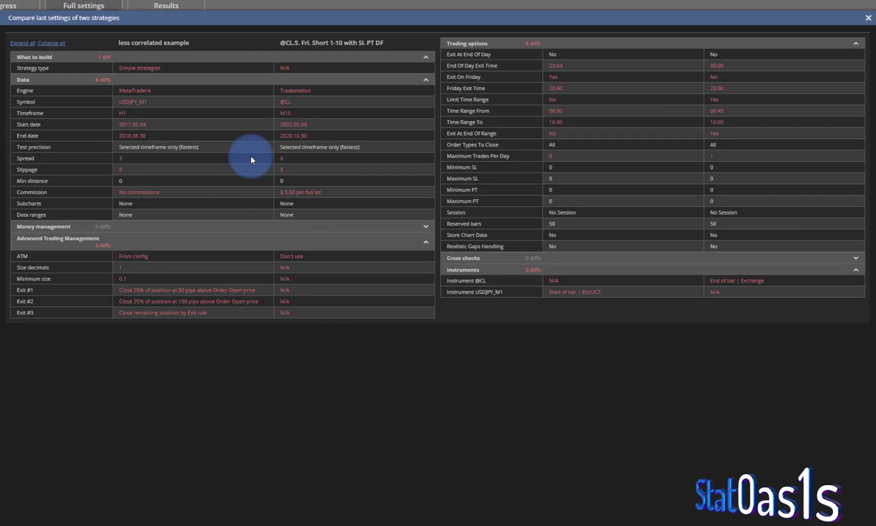
left_click(23, 43)
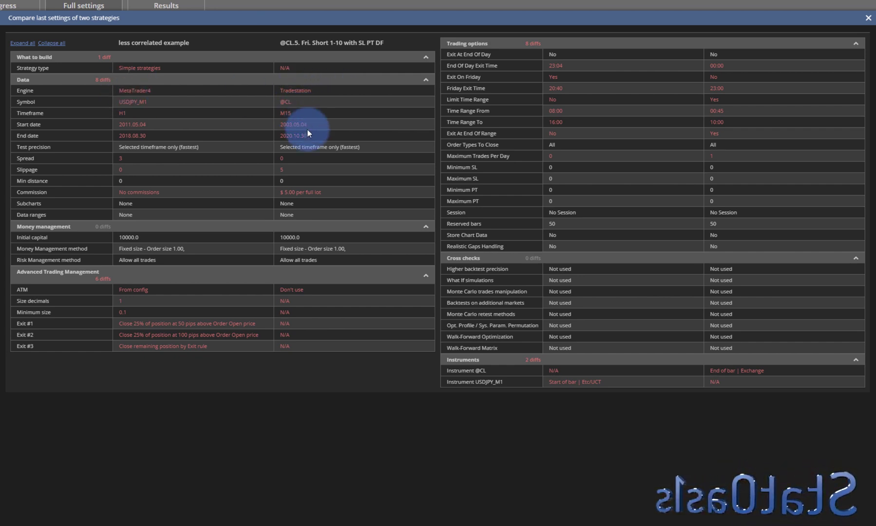
left_click(467, 259)
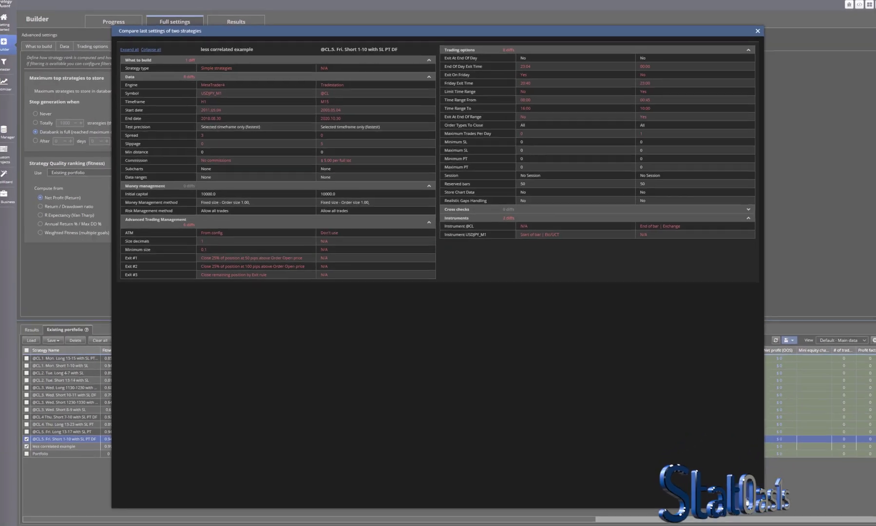
left_click(405, 231)
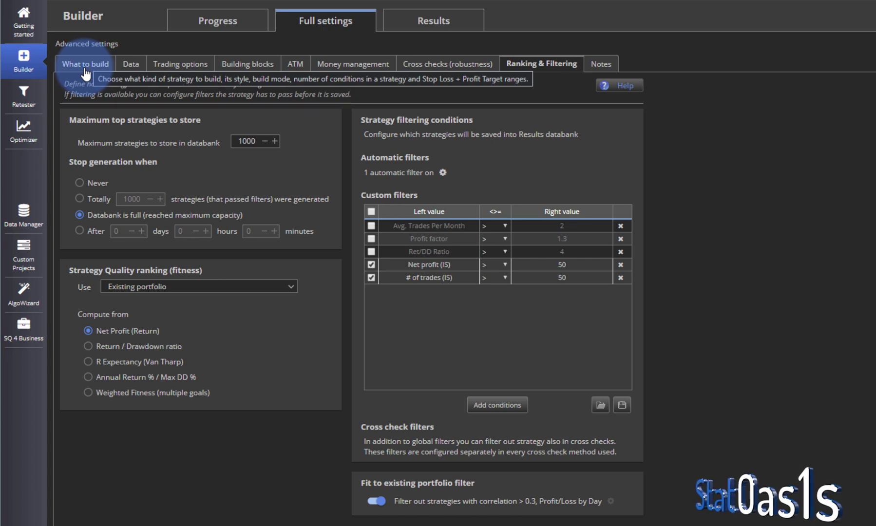
- Check Builder progress, then review the Kaufman Efficiency Ratio and Kaufman's Adaptive Moving Average indicator blocks
left_click(230, 25)
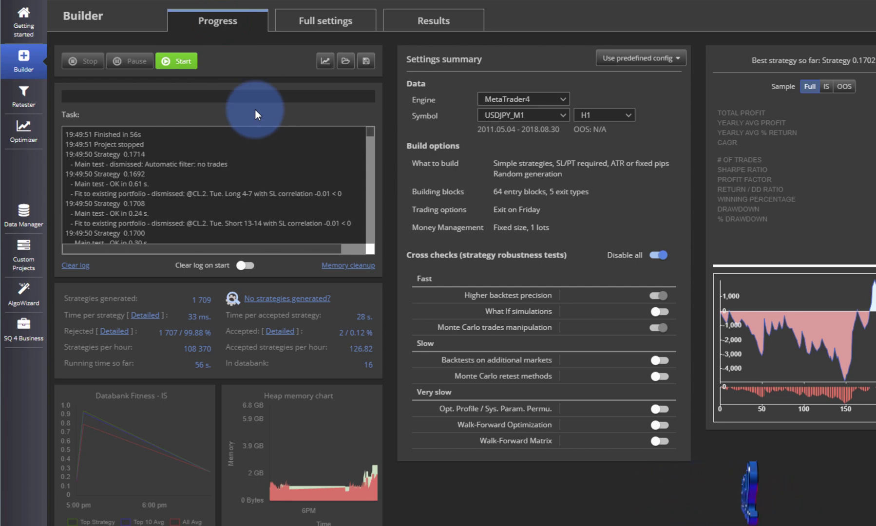
left_click(300, 19)
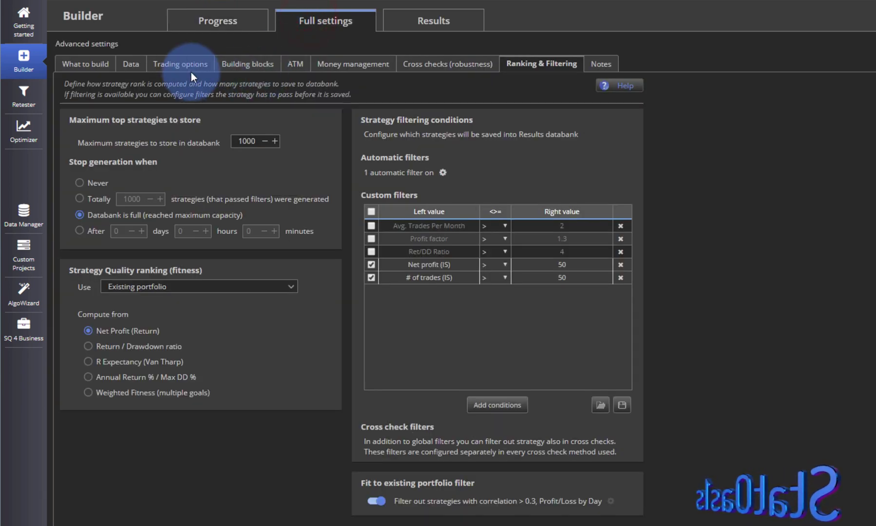
left_click(246, 64)
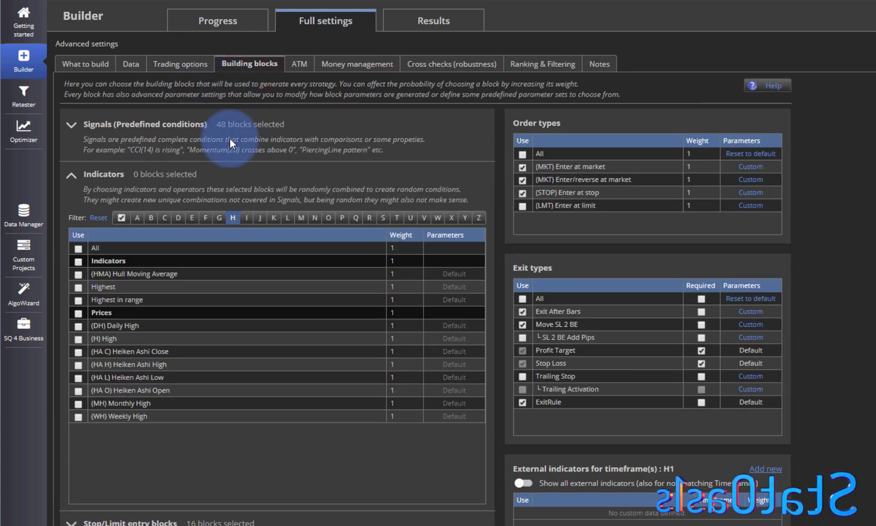
left_click(273, 218)
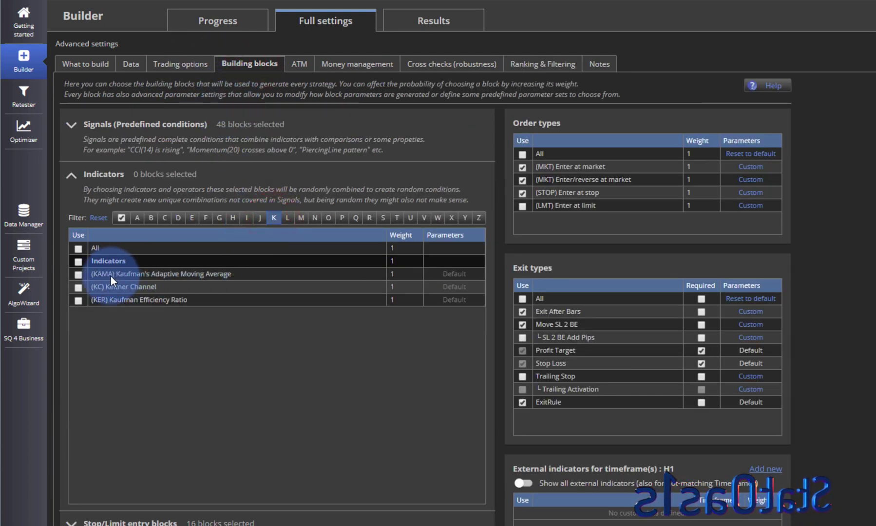
left_click(167, 299)
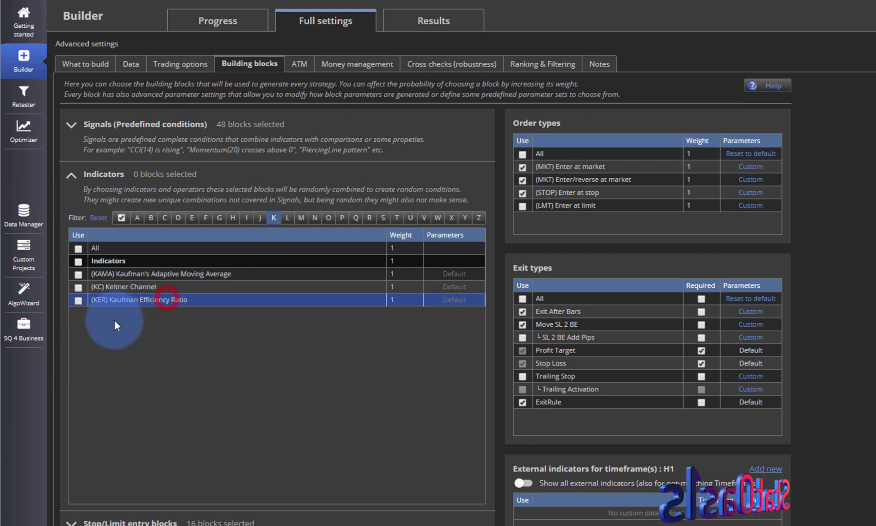
left_click(141, 275)
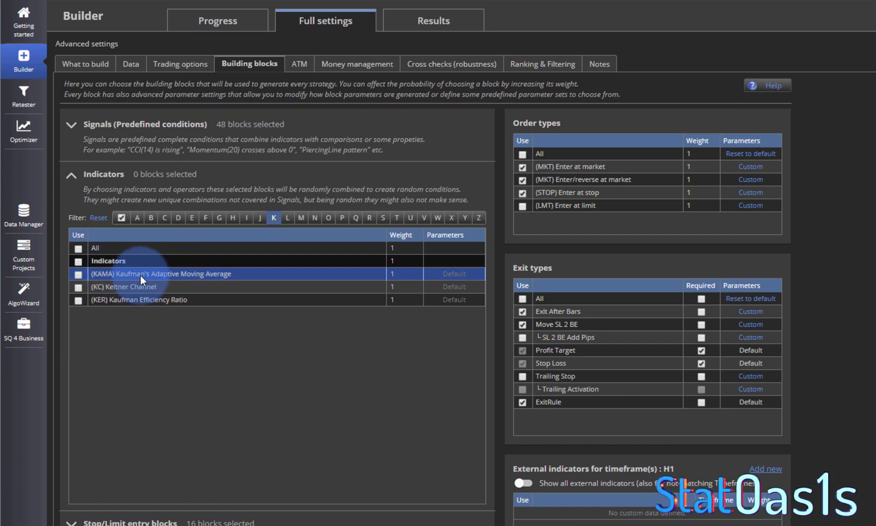
- Review the Hull Moving Average indicator block and expand the predefined signal conditions
left_click(234, 218)
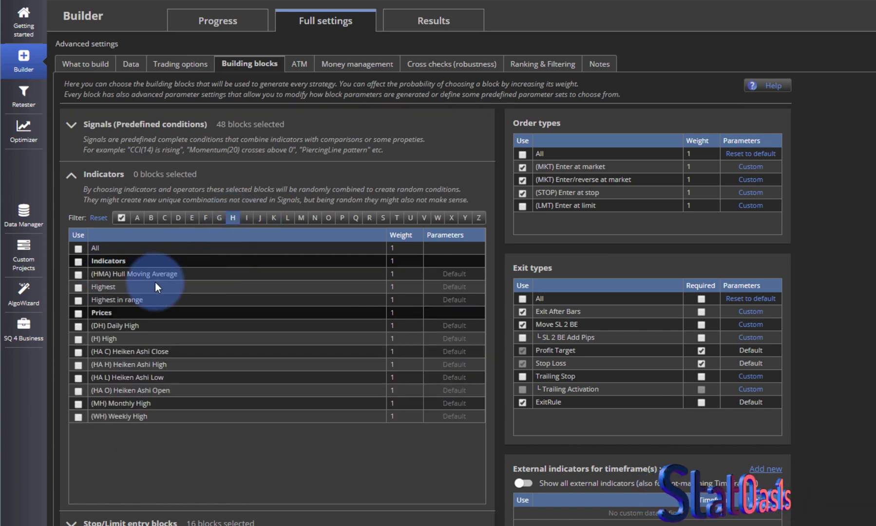
left_click(133, 275)
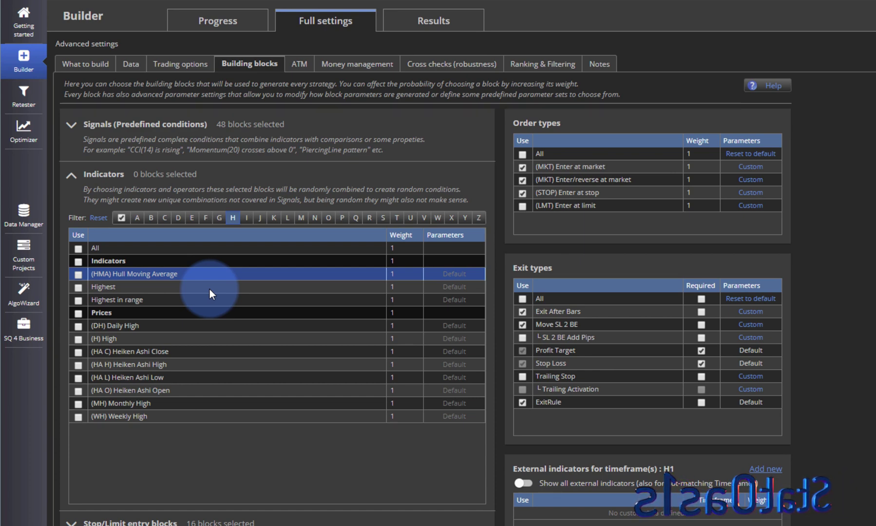
left_click(172, 134)
- Review the Kaufman Efficiency Ratio above/below level signals and the HMA rising and direction-change signals
left_click(274, 168)
left_click(145, 198)
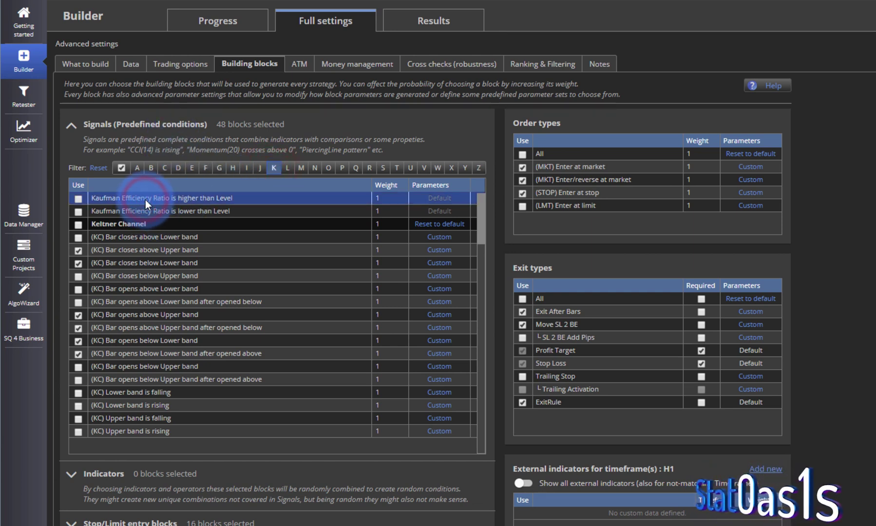
left_click(207, 211)
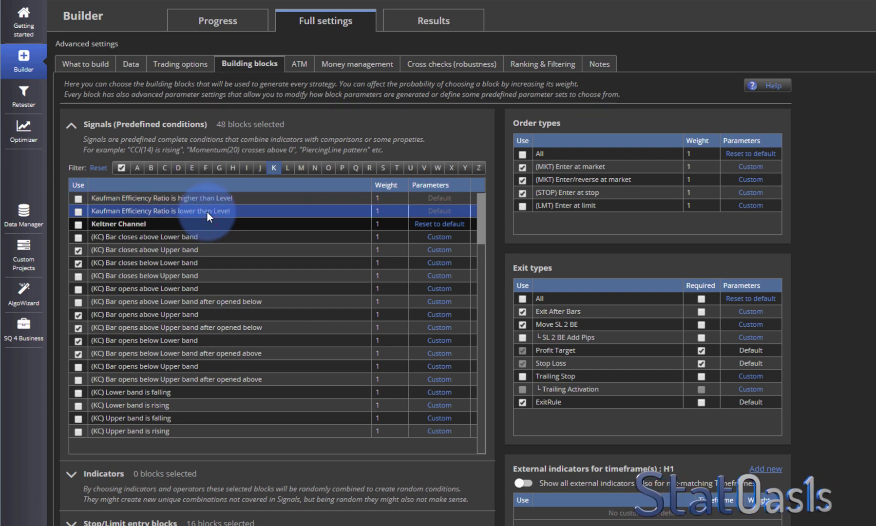
left_click(234, 168)
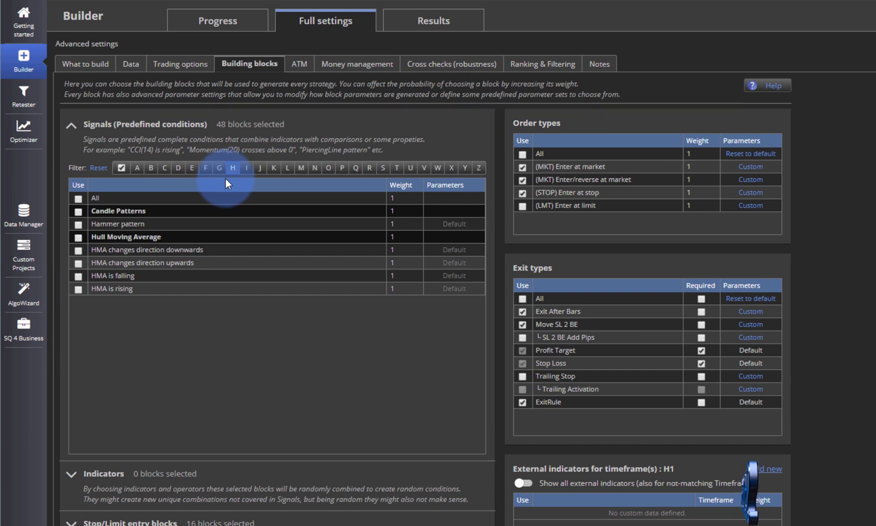
left_click(131, 290)
left_click(157, 263)
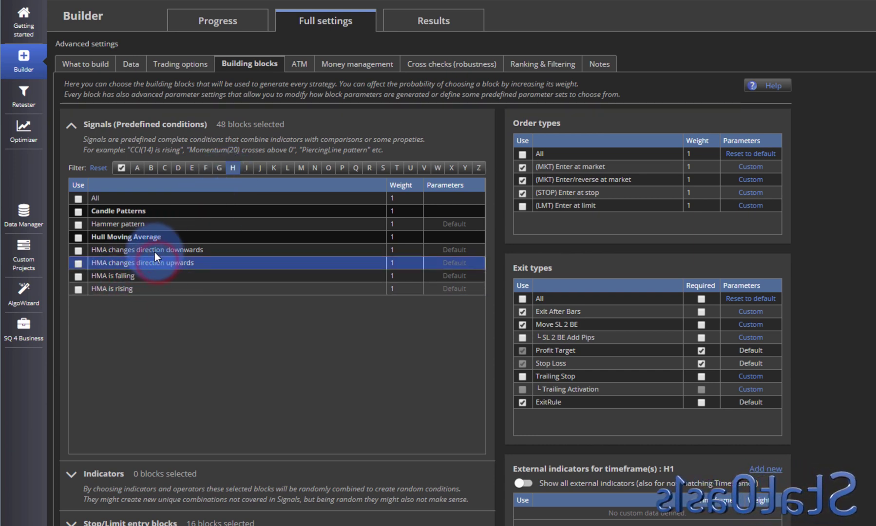
left_click(154, 250)
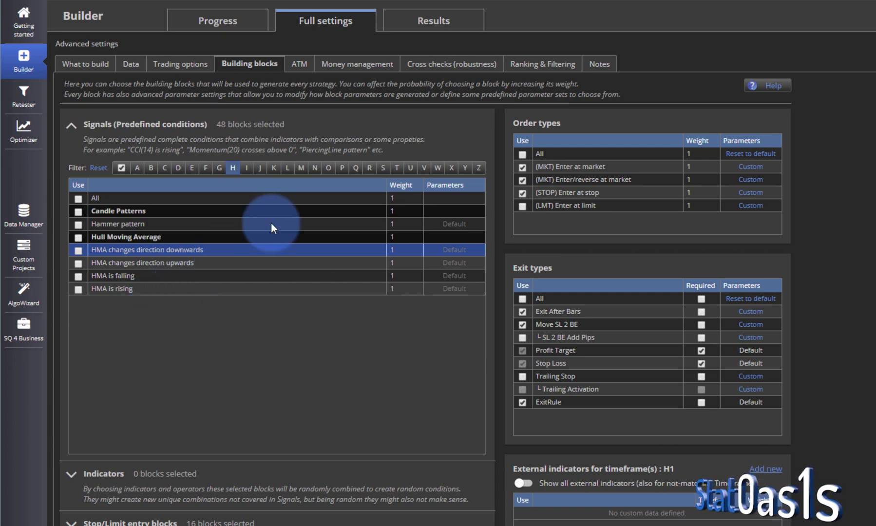
- Review the Woodies Famir Down and UP signals, then return to the H signals list
left_click(437, 168)
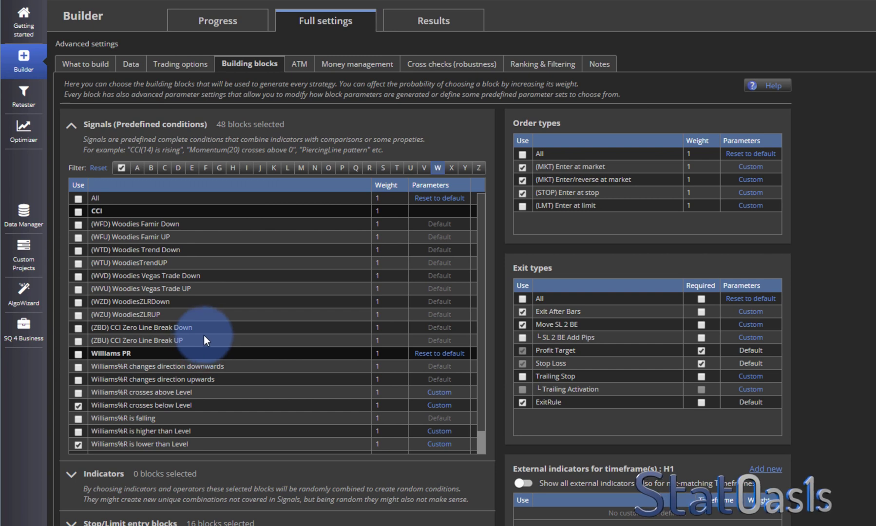
left_click(166, 226)
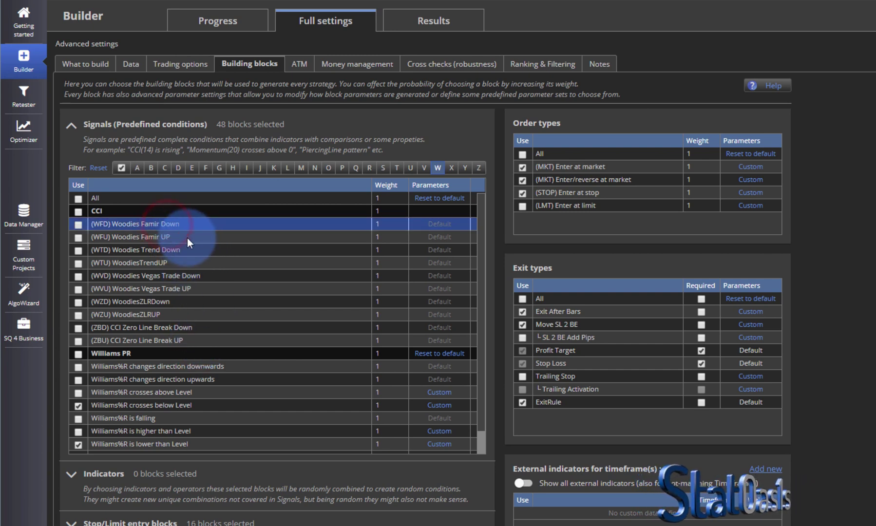
left_click(186, 237)
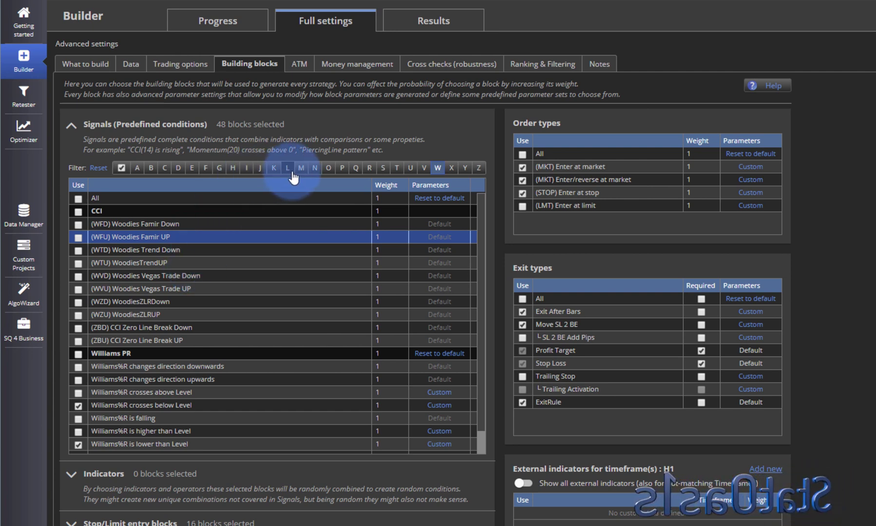
left_click(233, 169)
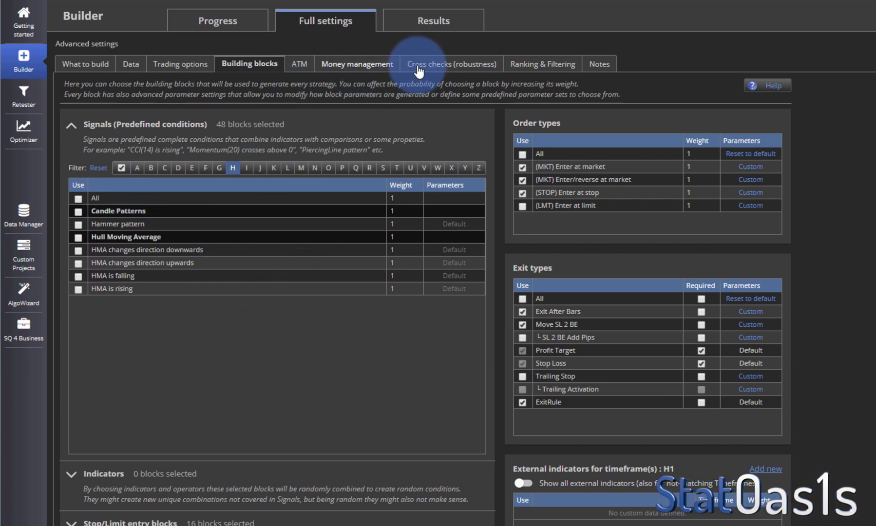
- Set Ranking & Filtering fitness to Weighted Fitness (multiple goals)
left_click(465, 65)
left_click(521, 62)
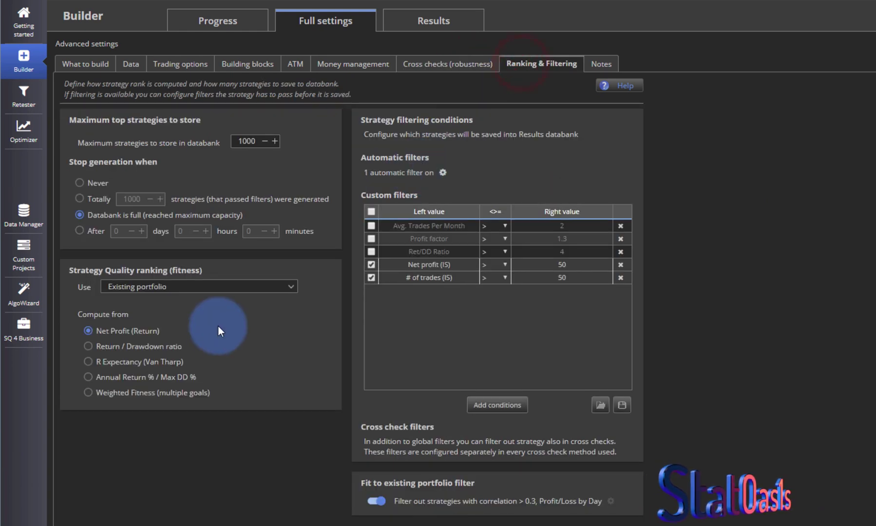
left_click(120, 395)
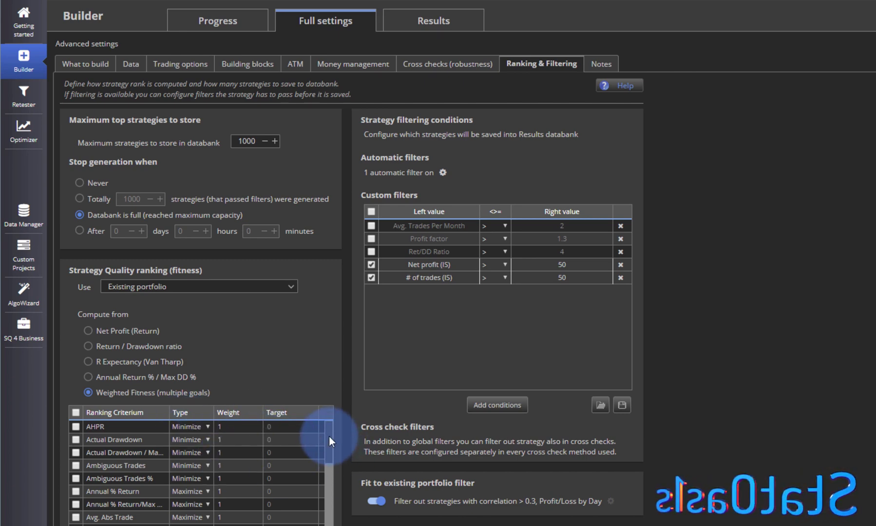
scroll(328, 475, "down", 3)
left_click(104, 303)
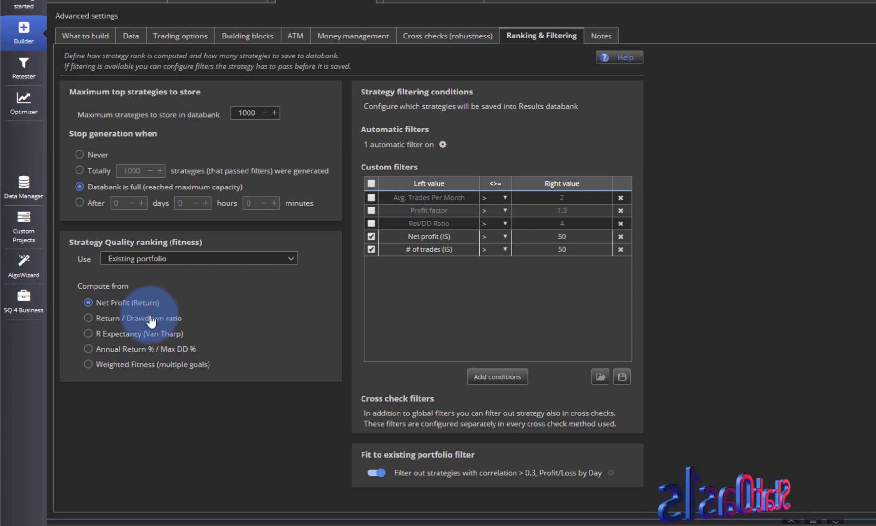
left_click(122, 366)
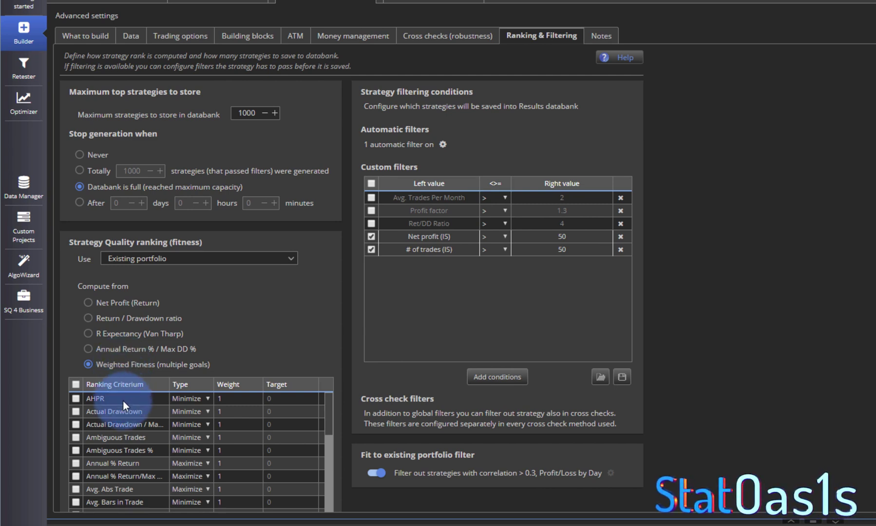
- Inspect the Ranking Criterium Type choices, keeping Minimize, and scroll through the ranking criteria table
left_click(208, 423)
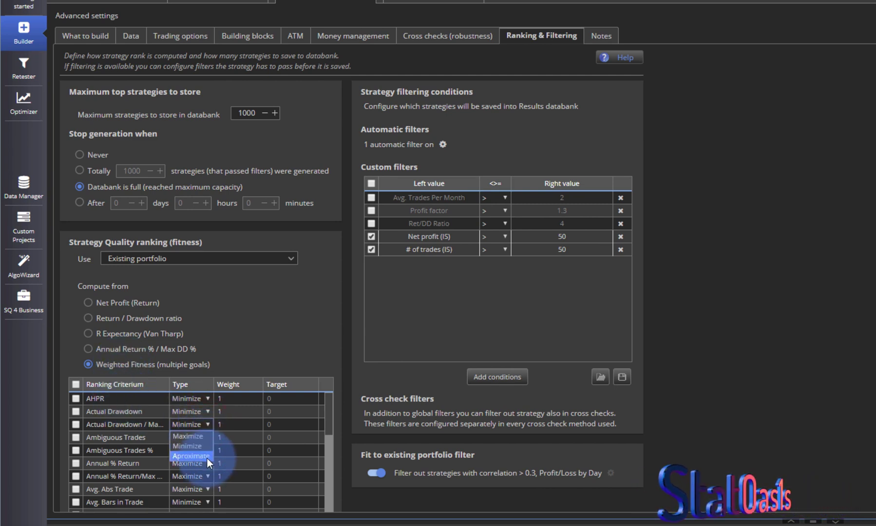
left_click(268, 429)
scroll(330, 427, "down", 5)
left_click_drag(330, 427, 330, 398)
scroll(347, 385, "down", 3)
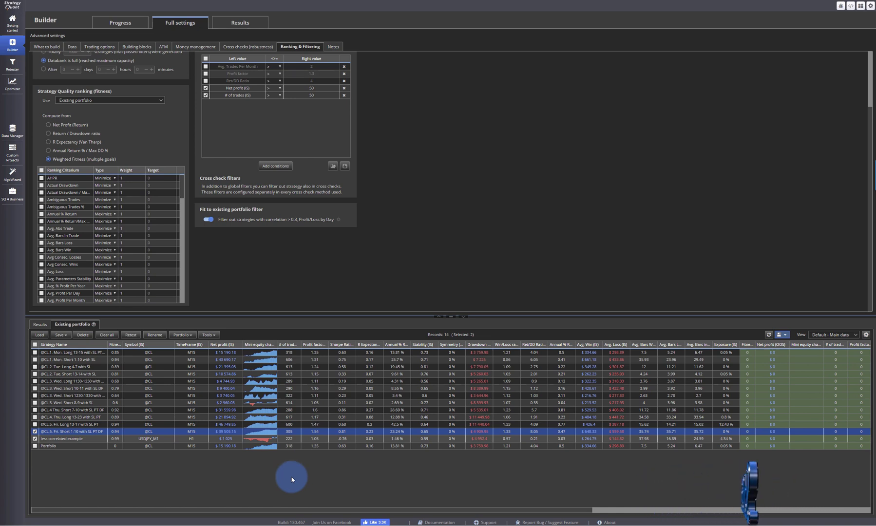
- Switch to the browser showing the strategyquant.com download page with the 64-bit Build 130 installer
key("alt+Tab")
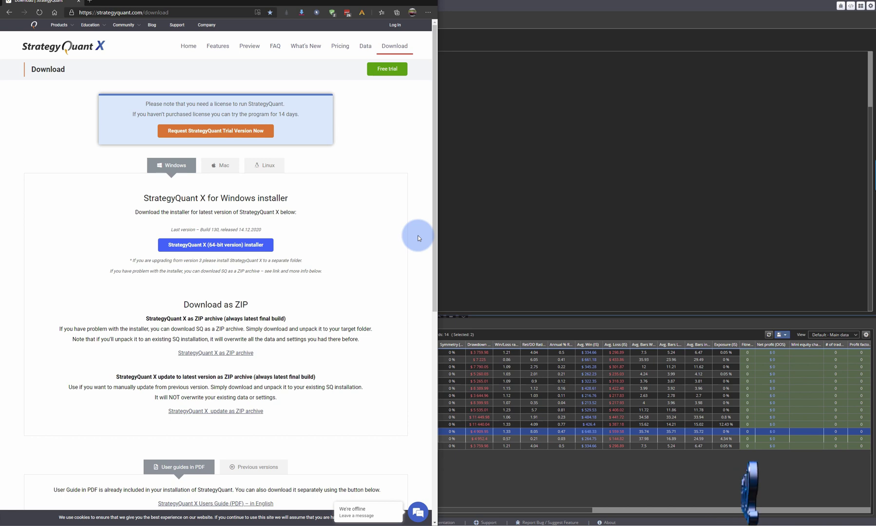
- Bring the StrategyQuant X Builder window back in front of the browser
left_click(543, 190)
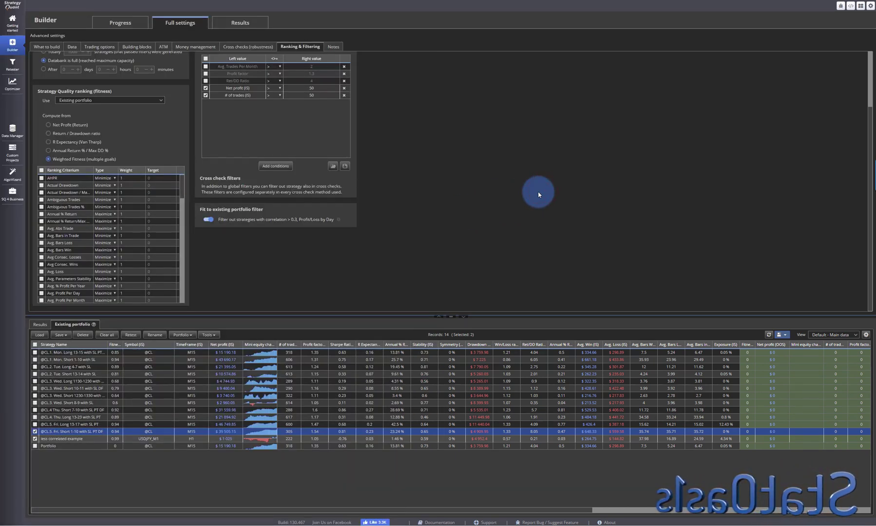